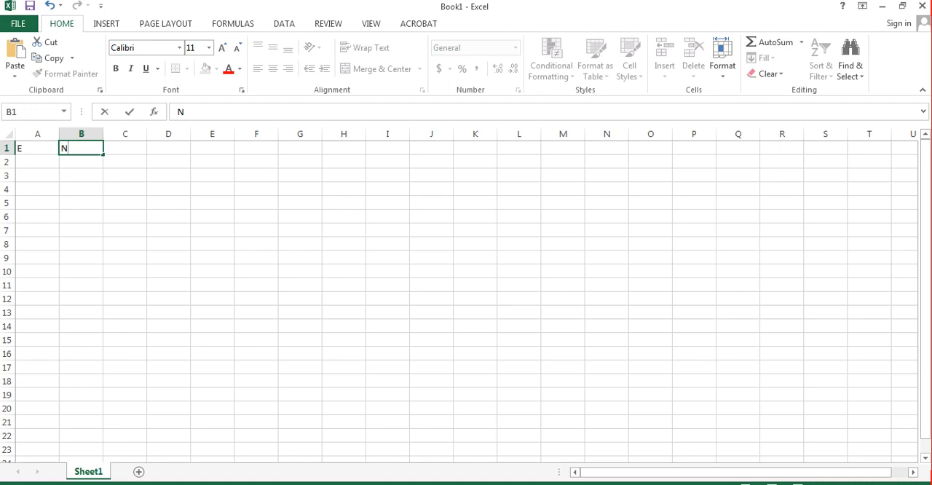
Step: Widen columns A and B that hold the E and N headers
{"action": "left_click", "coordinate": [81, 189]}
{"action": "left_click_drag", "start_coordinate": [59, 134], "coordinate": [167, 134]}
{"action": "left_click_drag", "start_coordinate": [79, 134], "coordinate": [94, 134]}
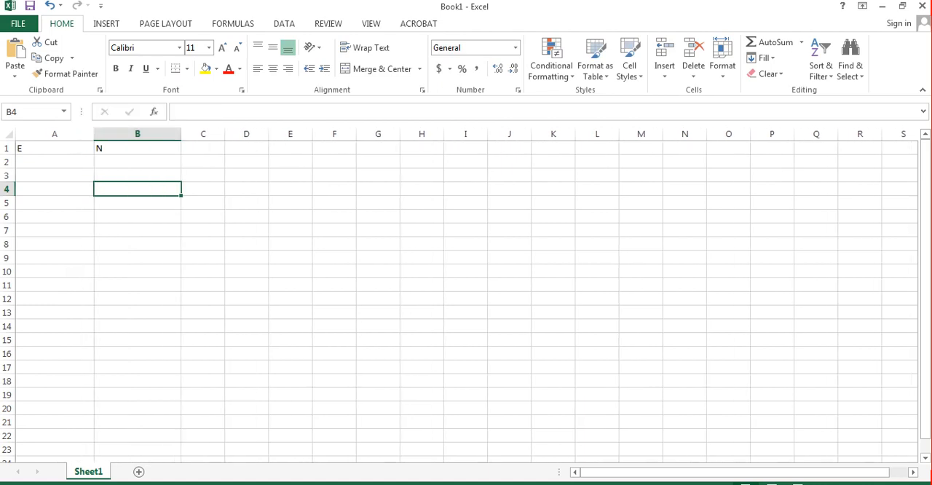
Step: Center the header cells of row 1 horizontally and align them to the vertical middle
{"action": "left_click", "coordinate": [6, 149]}
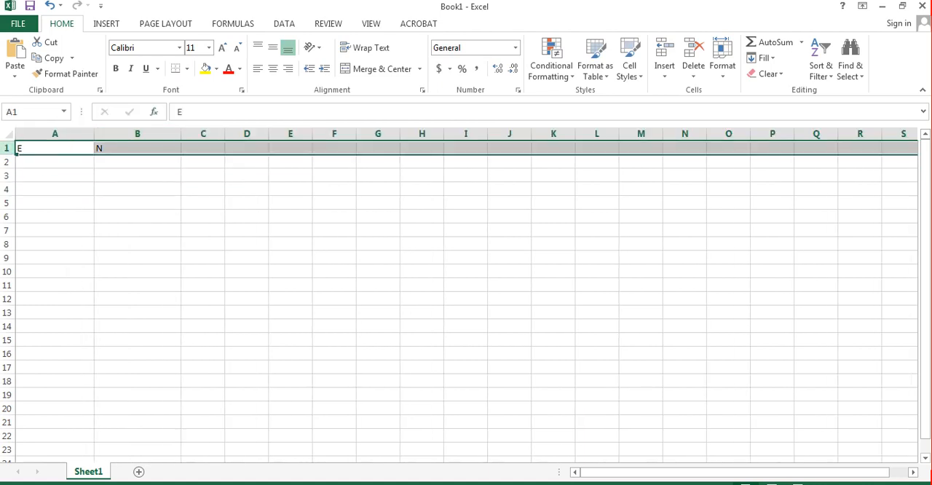
{"action": "left_click", "coordinate": [273, 68]}
{"action": "left_click", "coordinate": [273, 47]}
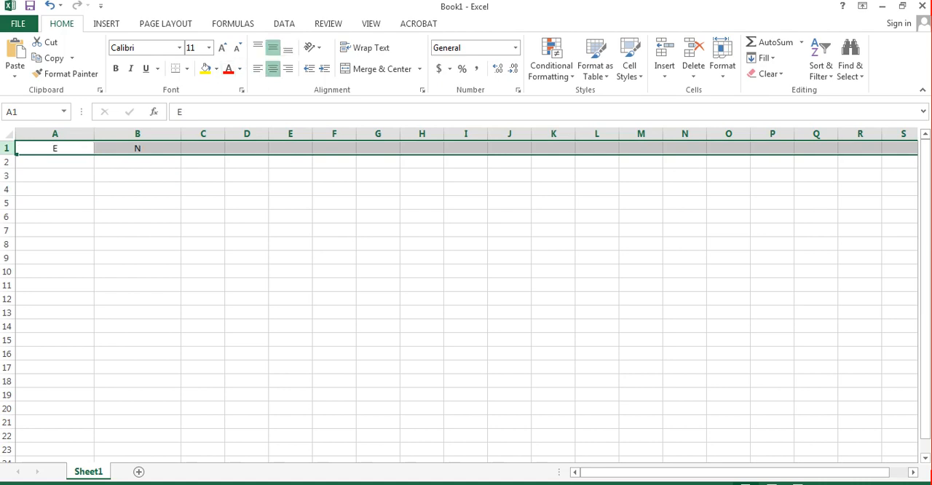
Step: Enter the first E coordinate, 3763549, in cell A2
{"action": "double_click", "coordinate": [55, 162]}
{"action": "type", "text": "37"}
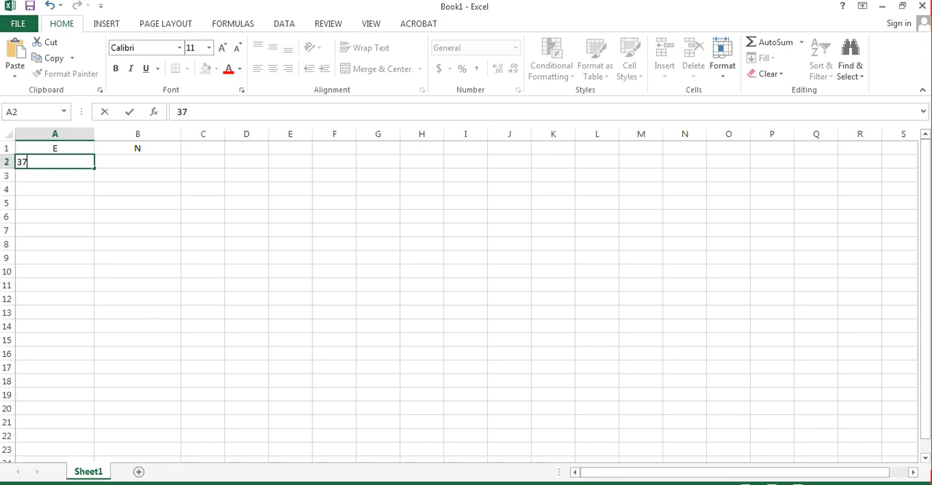
{"action": "type", "text": "63549"}
{"action": "key", "text": "Return"}
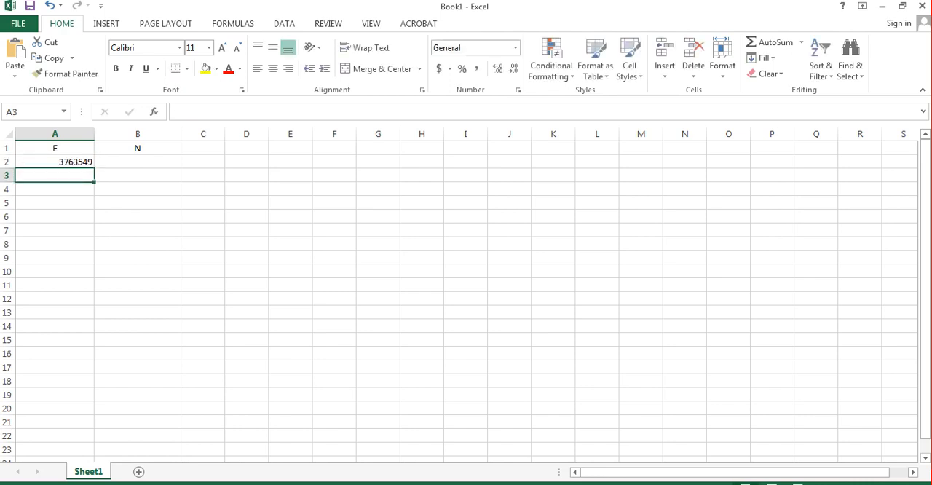
Step: Center the contents of columns A and B horizontally
{"action": "left_click", "coordinate": [55, 134]}
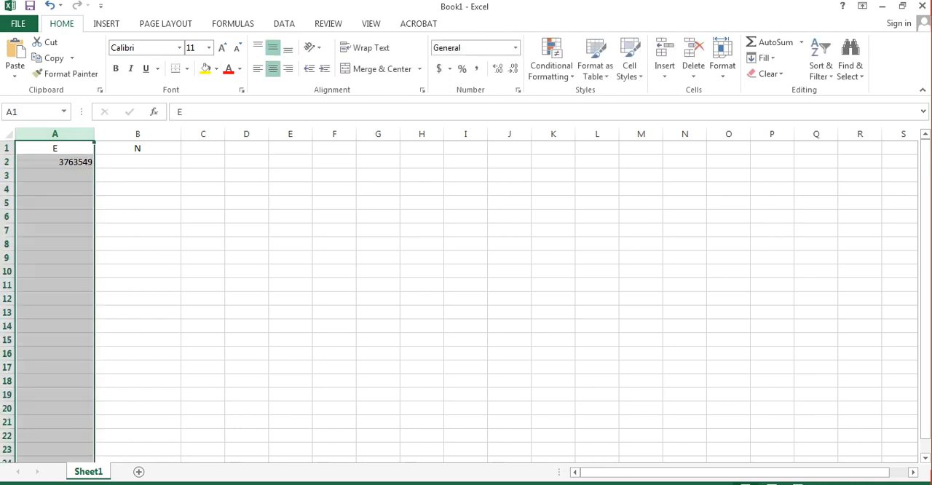
{"action": "left_click", "coordinate": [273, 68]}
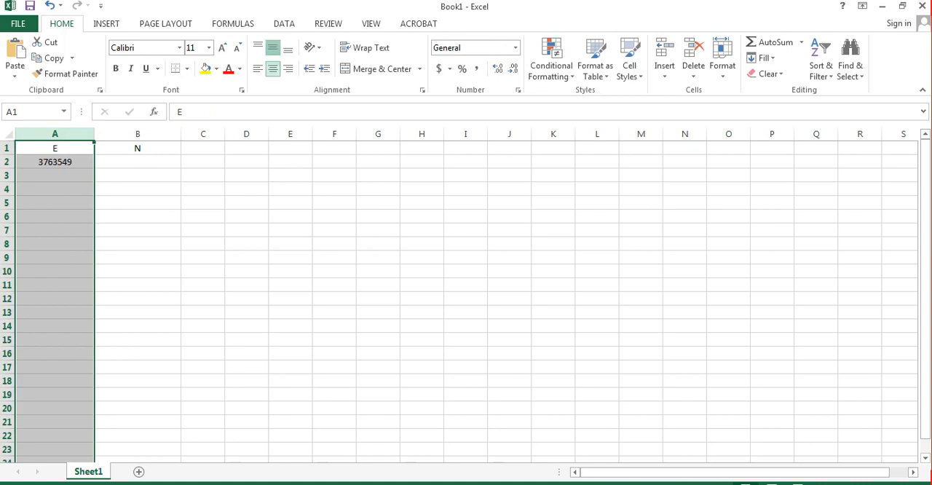
{"action": "left_click", "coordinate": [137, 133]}
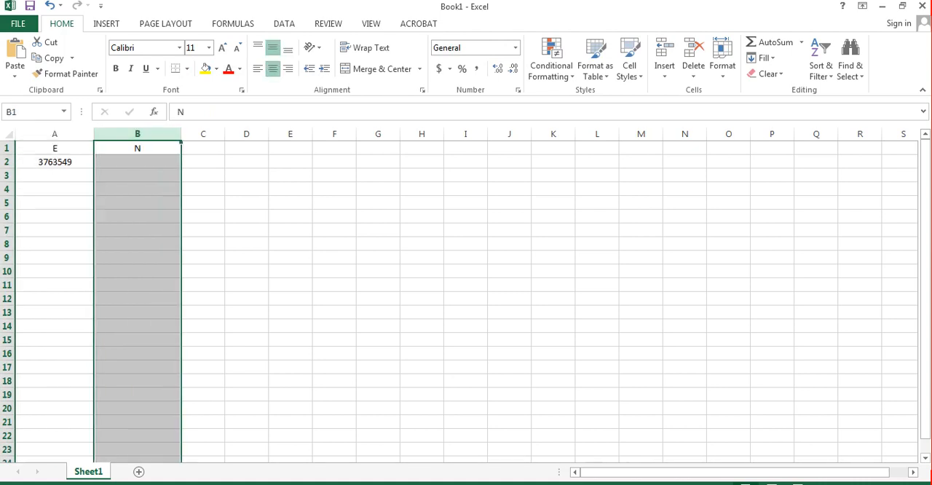
{"action": "left_click", "coordinate": [273, 68]}
{"action": "left_click", "coordinate": [273, 68]}
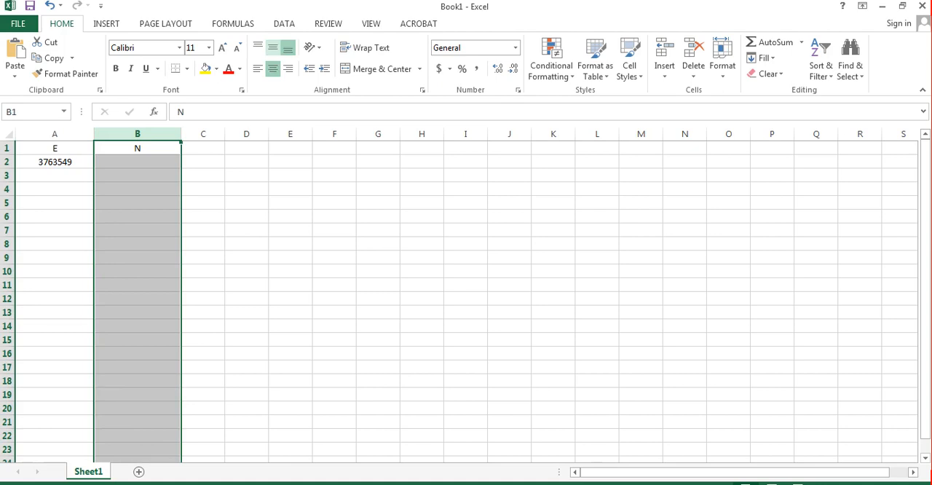
Step: Enter the E coordinates 3763570 in cell A3 and 3763590 in cell A4
{"action": "left_click", "coordinate": [54, 175]}
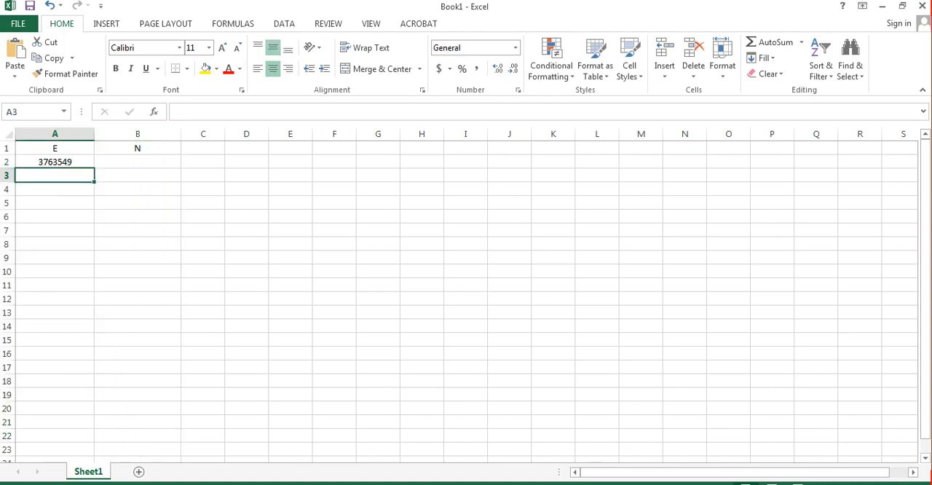
{"action": "type", "text": "37"}
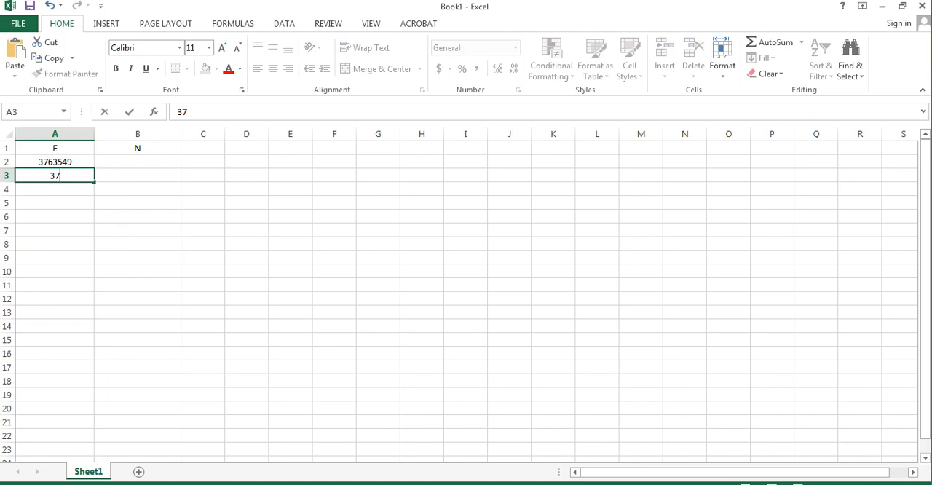
{"action": "type", "text": "63570"}
{"action": "key", "text": "Return"}
{"action": "type", "text": "37"}
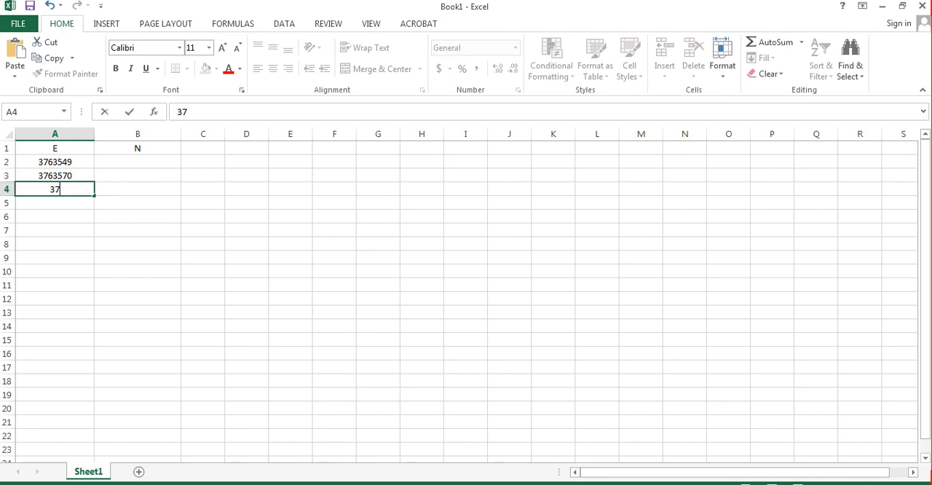
{"action": "type", "text": "63590"}
{"action": "key", "text": "Return"}
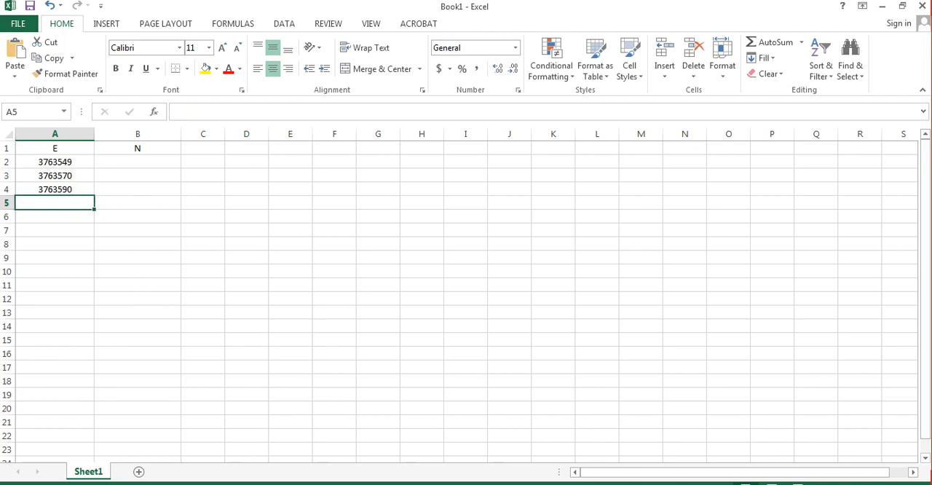
Step: Enter the E coordinates 3763680, 3763900 and 3763930 in cells A5 through A7
{"action": "type", "text": "3763"}
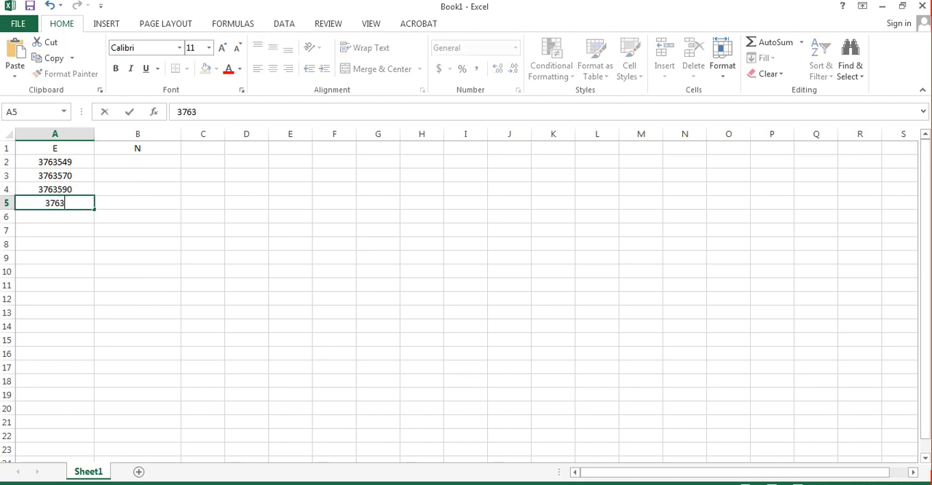
{"action": "type", "text": "680"}
{"action": "key", "text": "Return"}
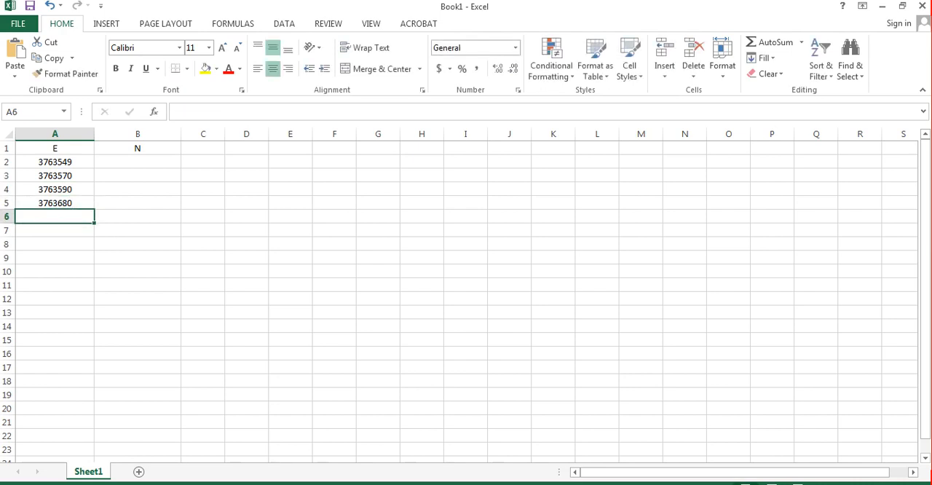
{"action": "type", "text": "37"}
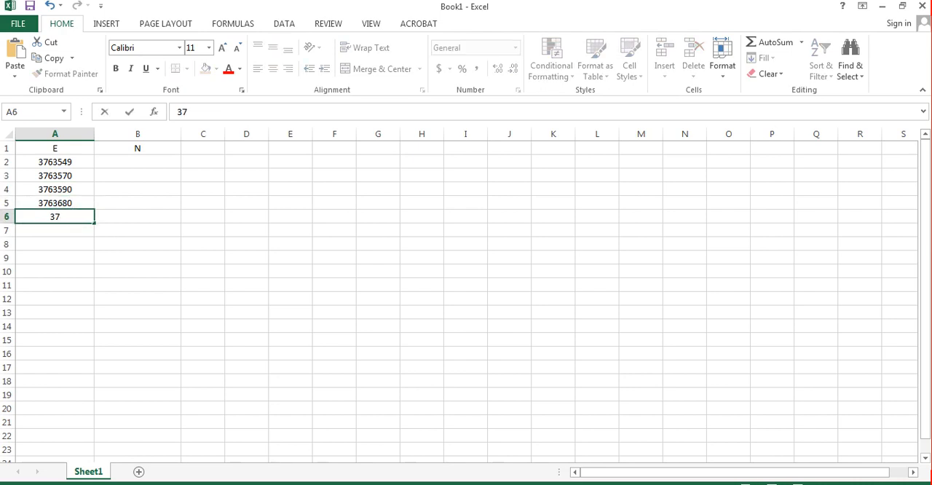
{"action": "type", "text": "63900"}
{"action": "key", "text": "Return"}
{"action": "type", "text": "3763"}
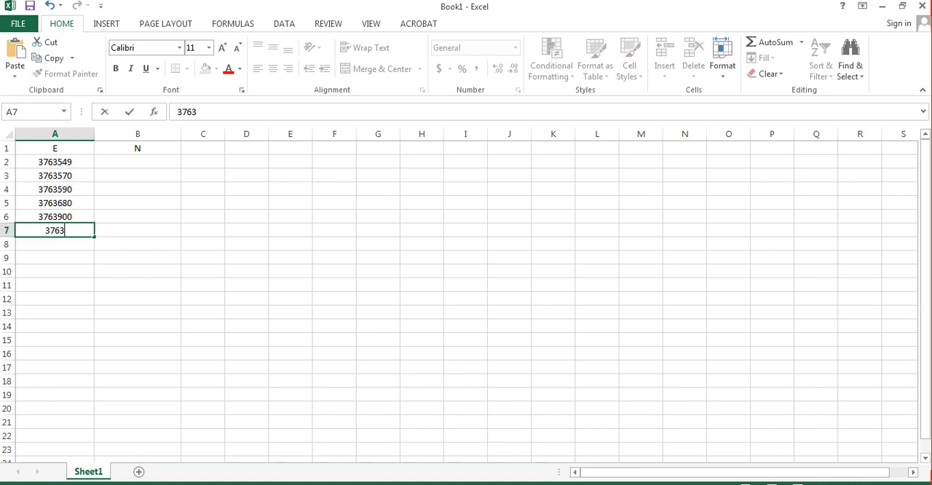
{"action": "type", "text": "930"}
Step: Enter the first N coordinate, 7351267, in cell B2
{"action": "left_click", "coordinate": [137, 161]}
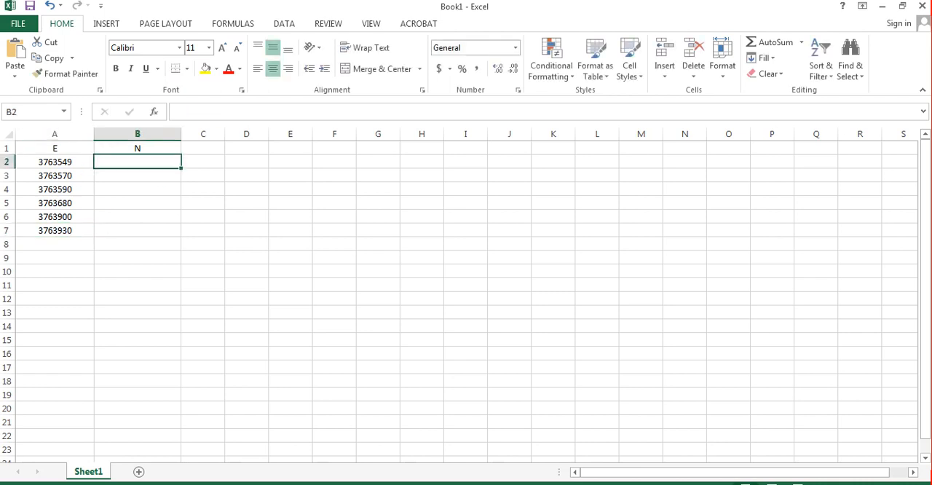
{"action": "type", "text": "73"}
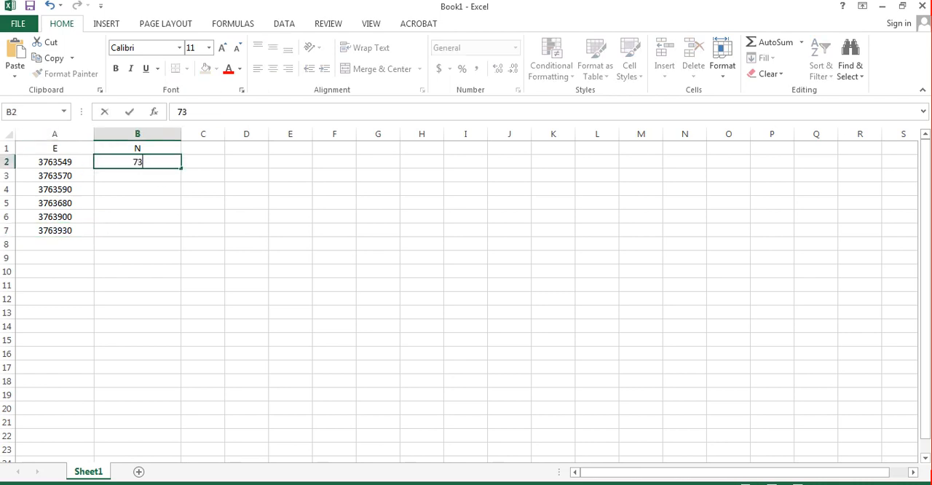
{"action": "type", "text": "5126"}
{"action": "type", "text": "7"}
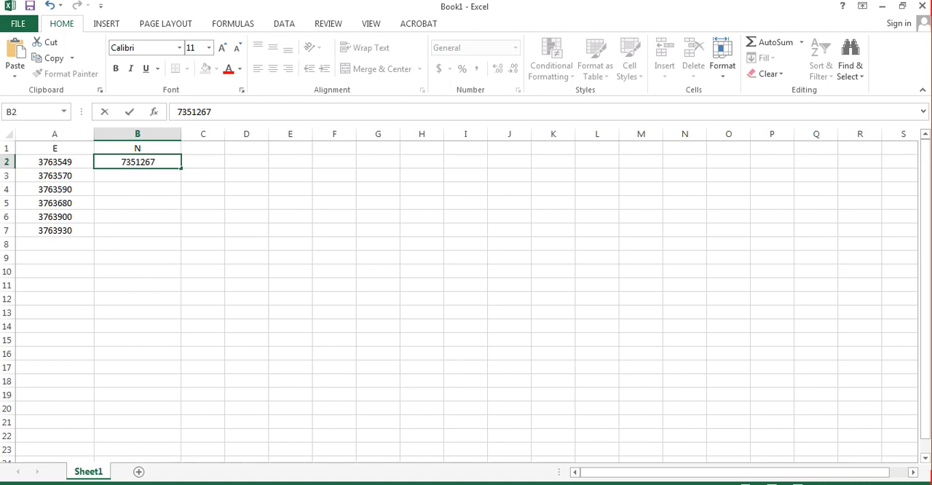
{"action": "key", "text": "Return"}
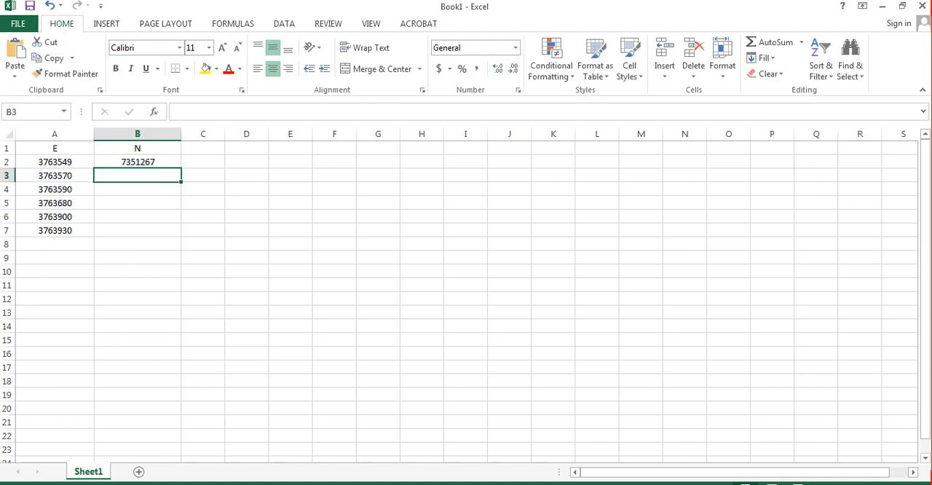
Step: Enter the N coordinates 7351280 in cell B3 and 7351350 in cell B4
{"action": "type", "text": "7"}
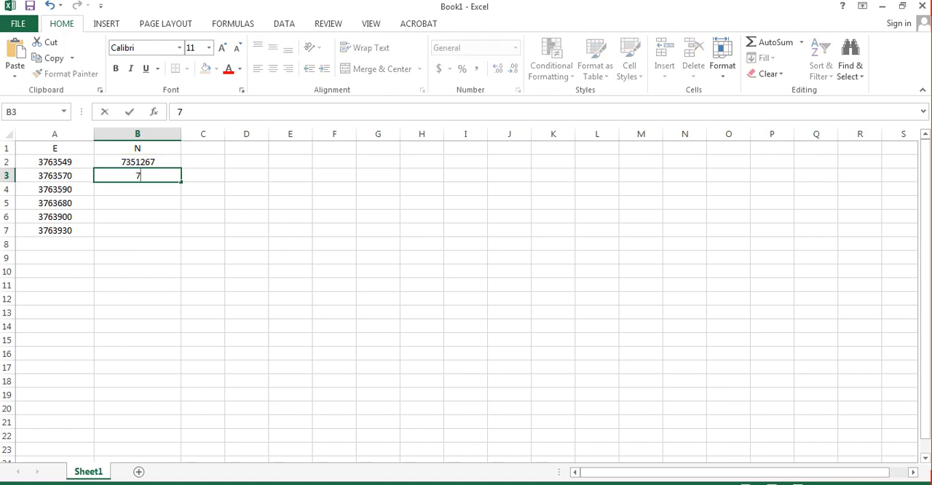
{"action": "type", "text": "351280"}
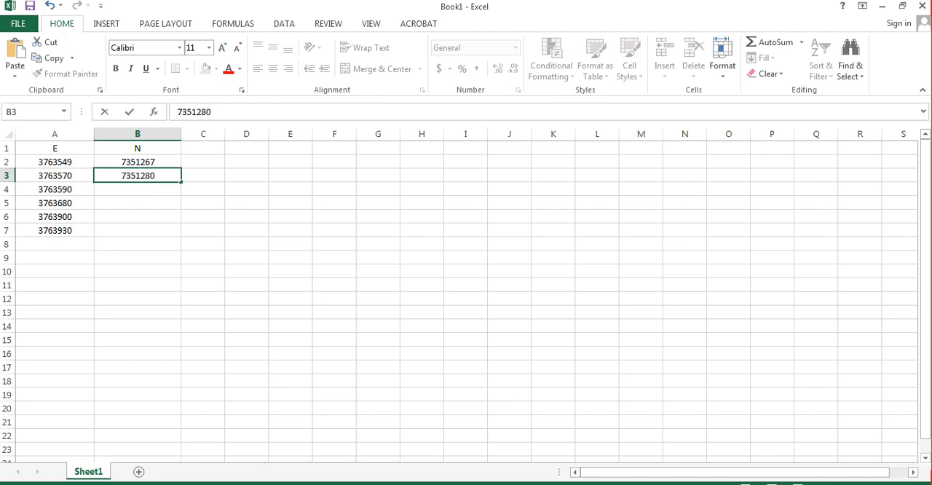
{"action": "key", "text": "Return"}
{"action": "type", "text": "7"}
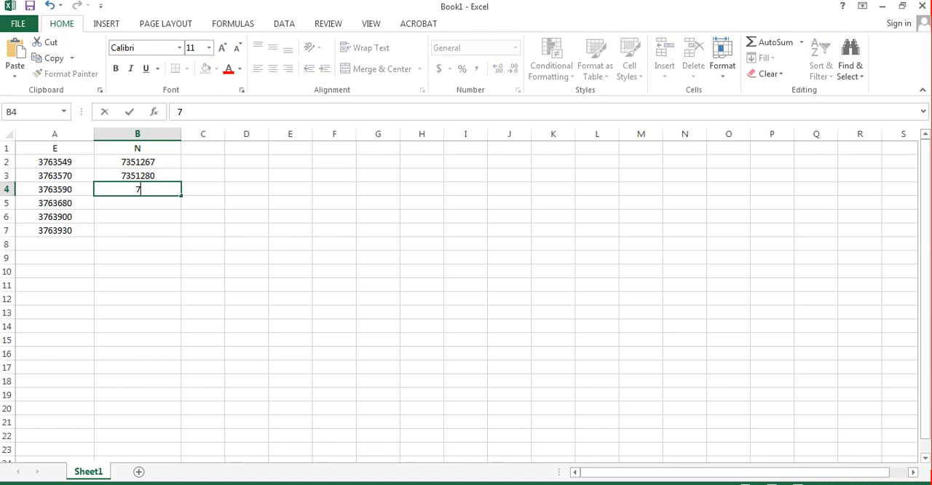
{"action": "type", "text": "351"}
{"action": "type", "text": "350"}
{"action": "key", "text": "Return"}
Step: Enter the N coordinates 7351390 in B5 and 7351400 in B6, and begin the B7 entry with 735
{"action": "type", "text": "7"}
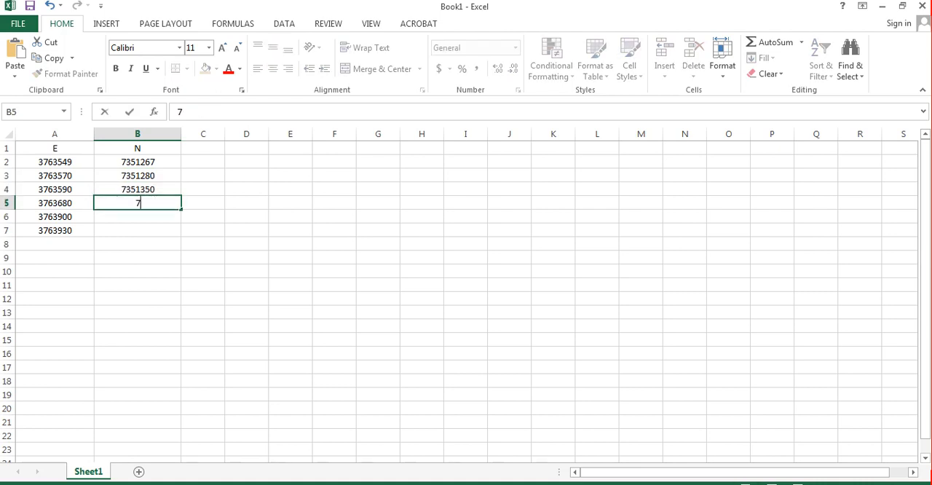
{"action": "type", "text": "351390"}
{"action": "key", "text": "Return"}
{"action": "type", "text": "7"}
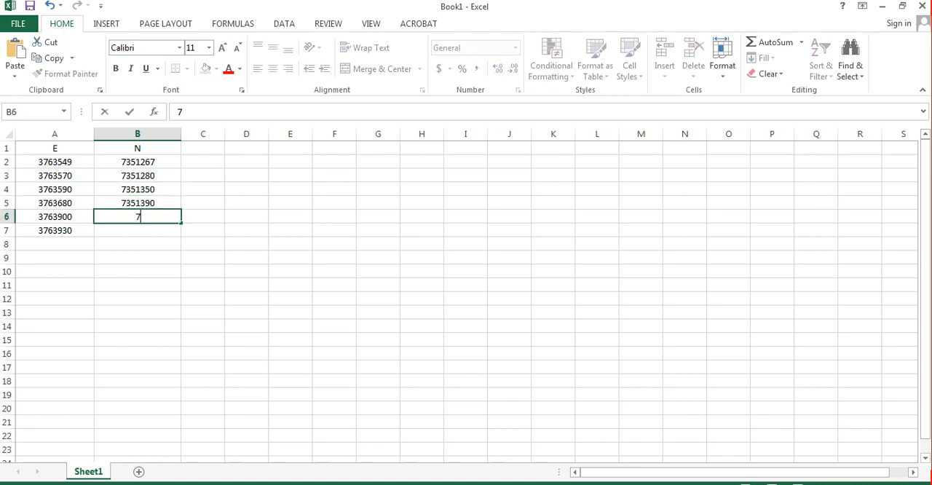
{"action": "type", "text": "351"}
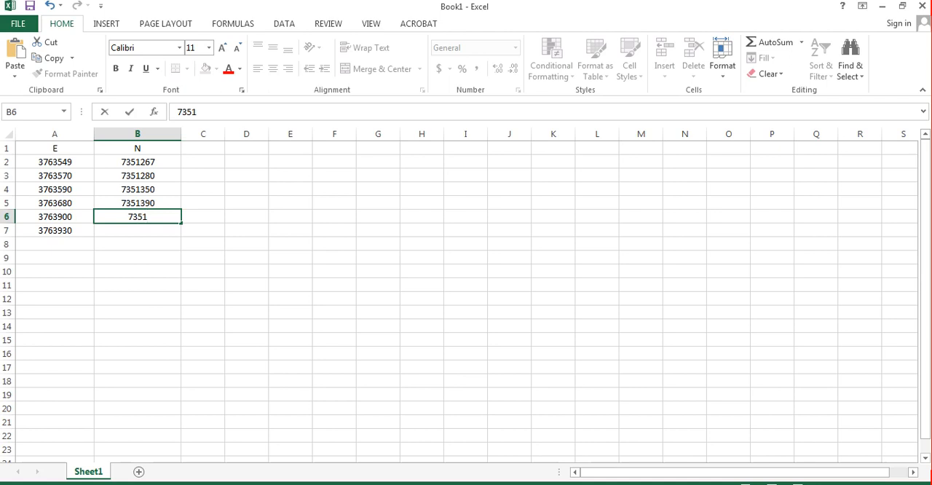
{"action": "type", "text": "400"}
{"action": "key", "text": "Return"}
{"action": "type", "text": "735"}
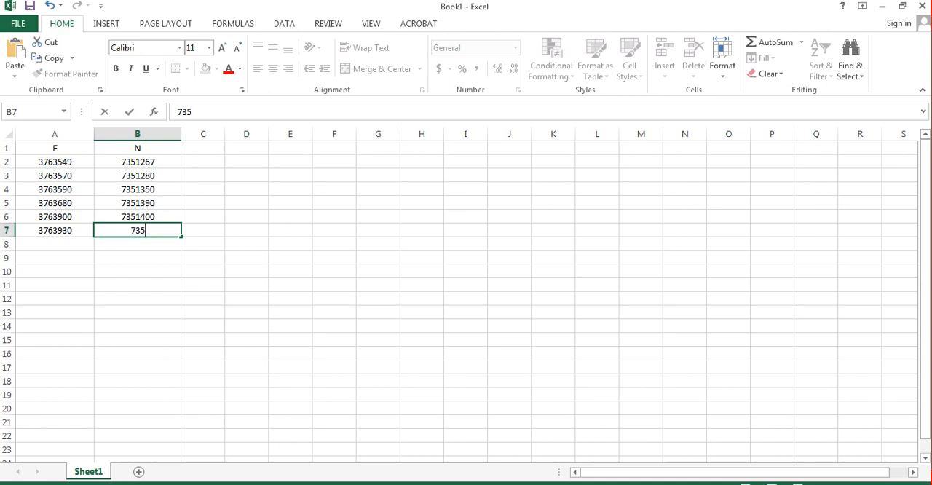
Step: Change the N coordinate in cell B6 to 7351200 and restore it to 7351400
{"action": "left_click", "coordinate": [146, 216]}
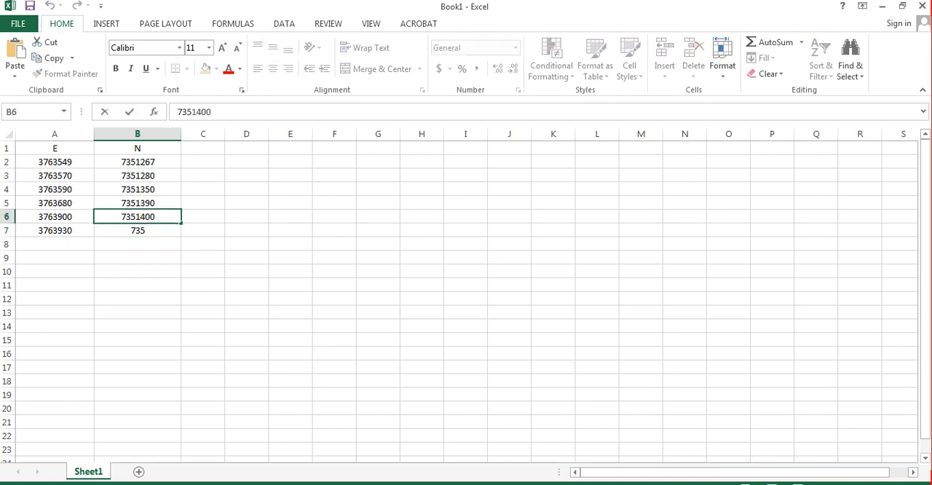
{"action": "key", "text": "BackSpace"}
{"action": "type", "text": "2"}
{"action": "left_click", "coordinate": [144, 203]}
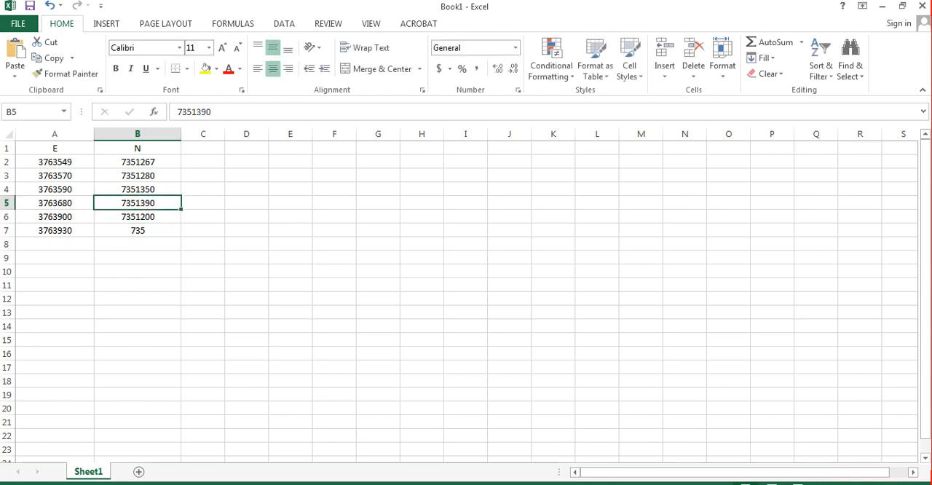
{"action": "double_click", "coordinate": [144, 217]}
{"action": "key", "text": "BackSpace"}
{"action": "type", "text": "4"}
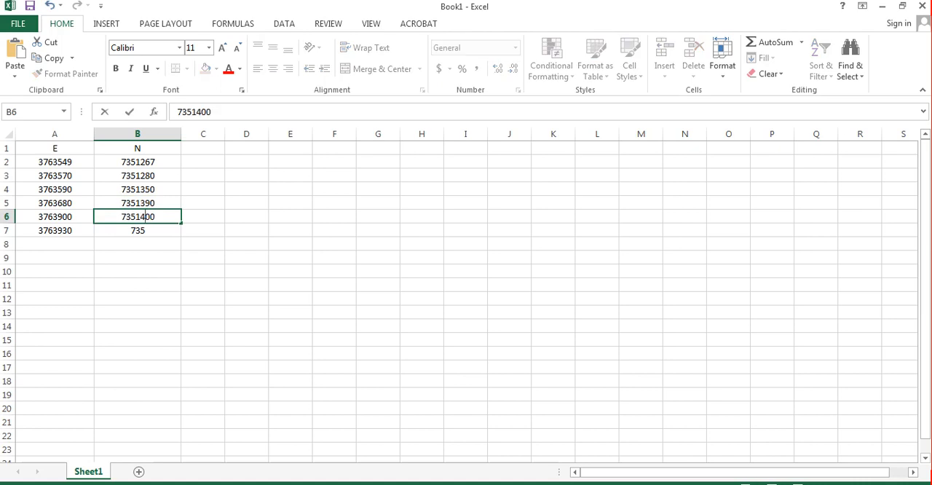
Step: Complete the last N coordinate in cell B7 as 7351450
{"action": "double_click", "coordinate": [144, 230]}
{"action": "type", "text": "735"}
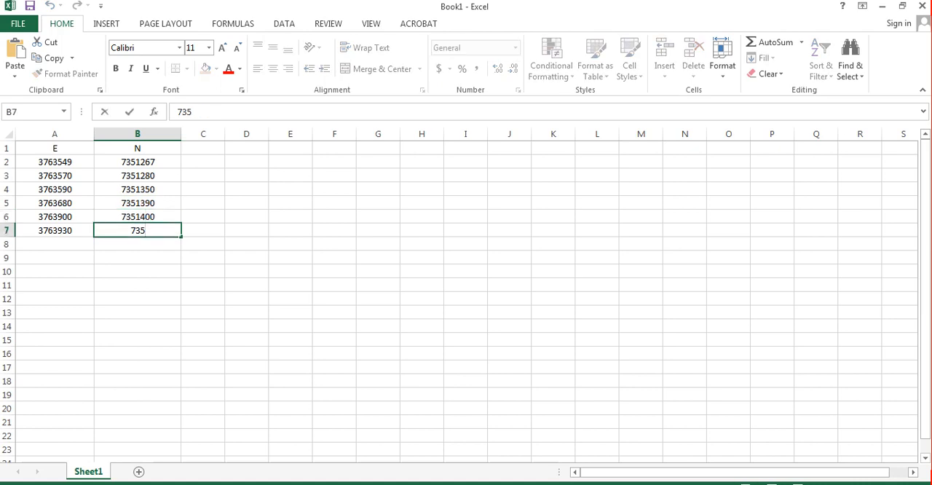
{"action": "type", "text": "1450"}
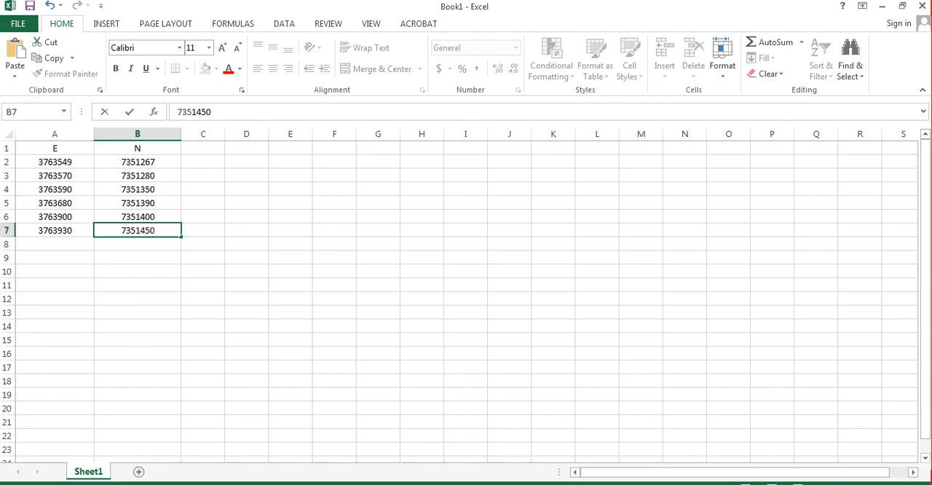
{"action": "left_click", "coordinate": [138, 258]}
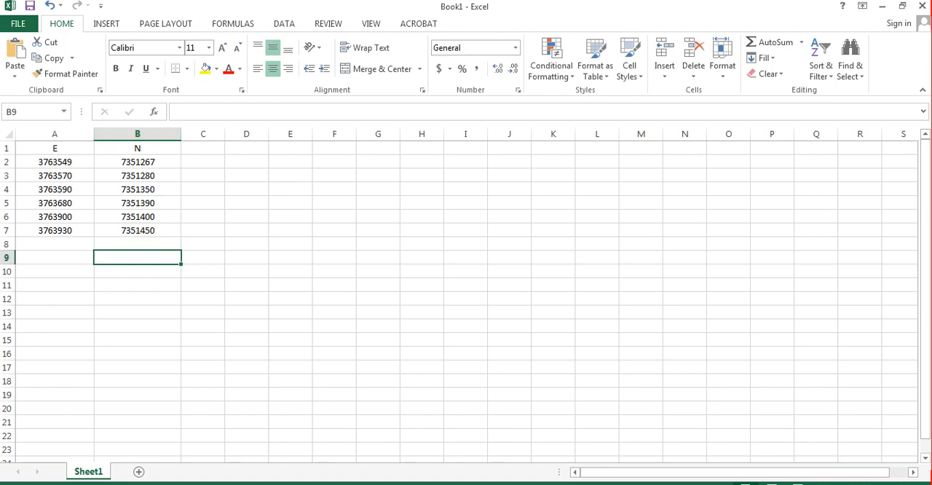
Step: Select cell C1 and widen column C to roughly twice its width
{"action": "left_click", "coordinate": [203, 148]}
{"action": "left_click_drag", "start_coordinate": [225, 134], "coordinate": [274, 134]}
{"action": "key", "text": "F2"}
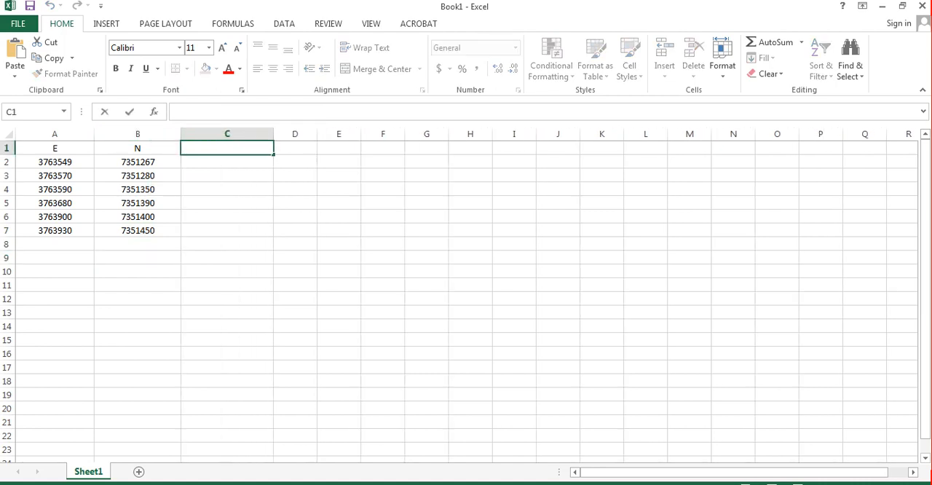
{"action": "type", "text": "="}
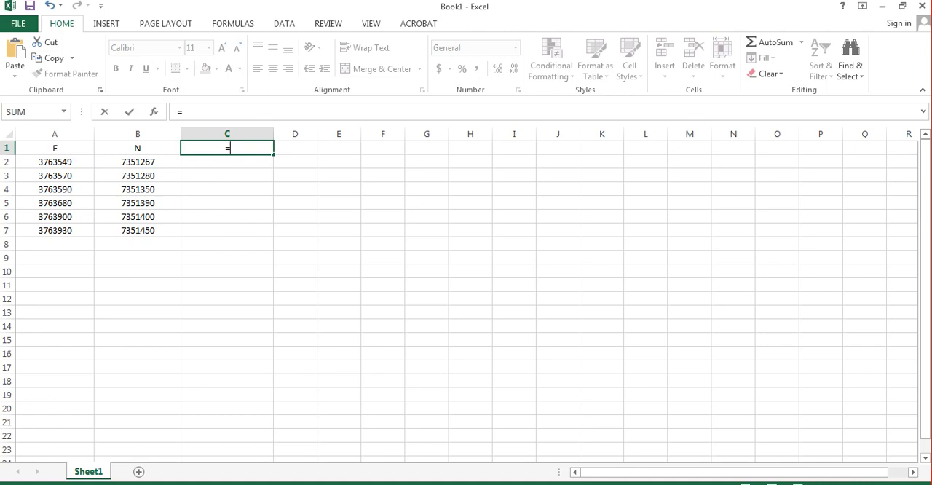
{"action": "type", "text": "c"}
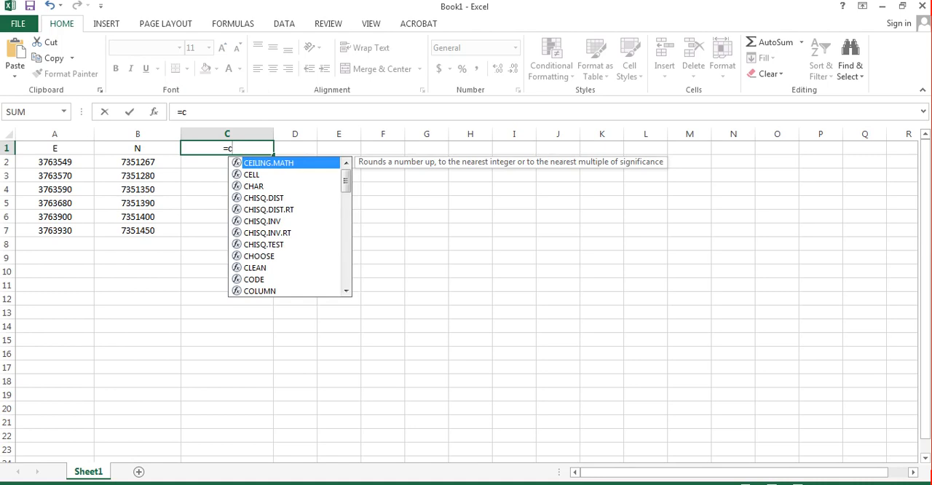
{"action": "type", "text": "o"}
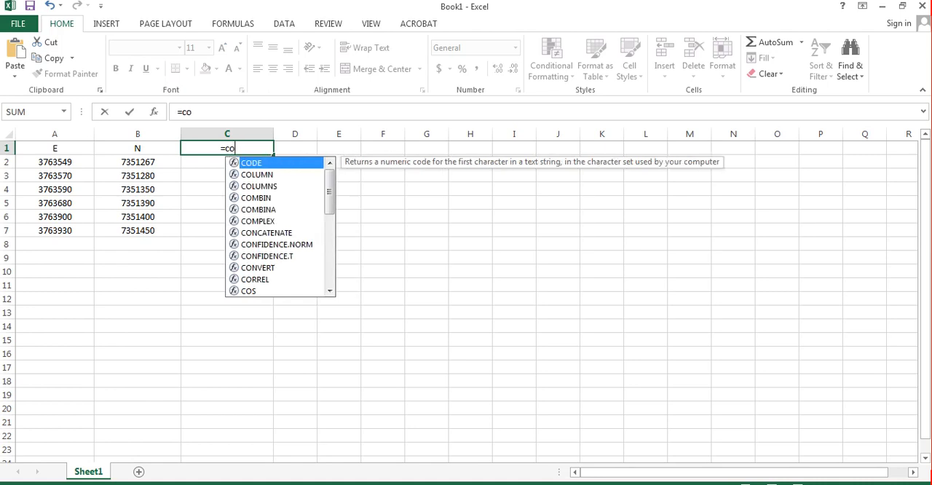
{"action": "type", "text": "n"}
{"action": "key", "text": "Tab"}
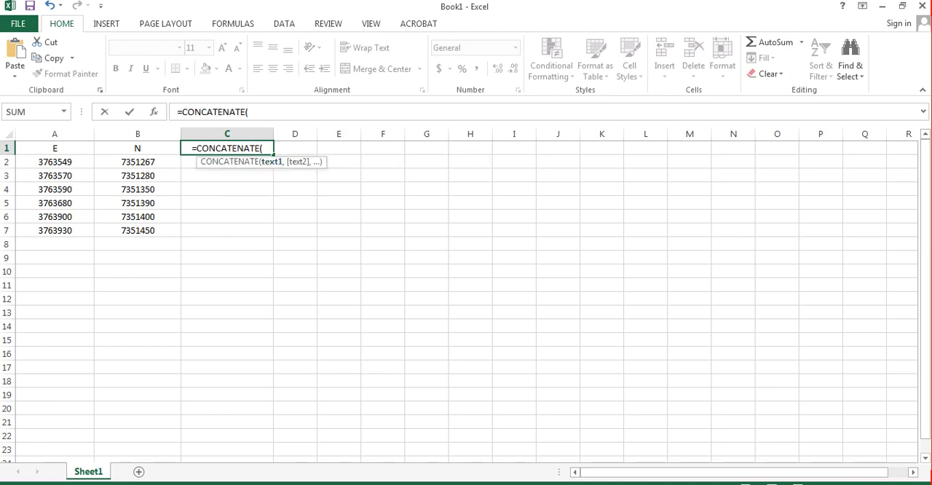
{"action": "type", "text": "("}
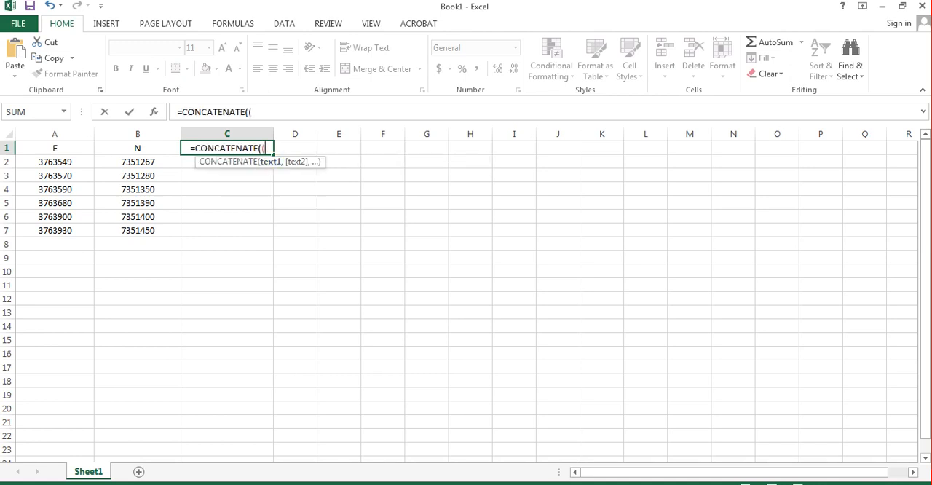
{"action": "left_click", "coordinate": [55, 161]}
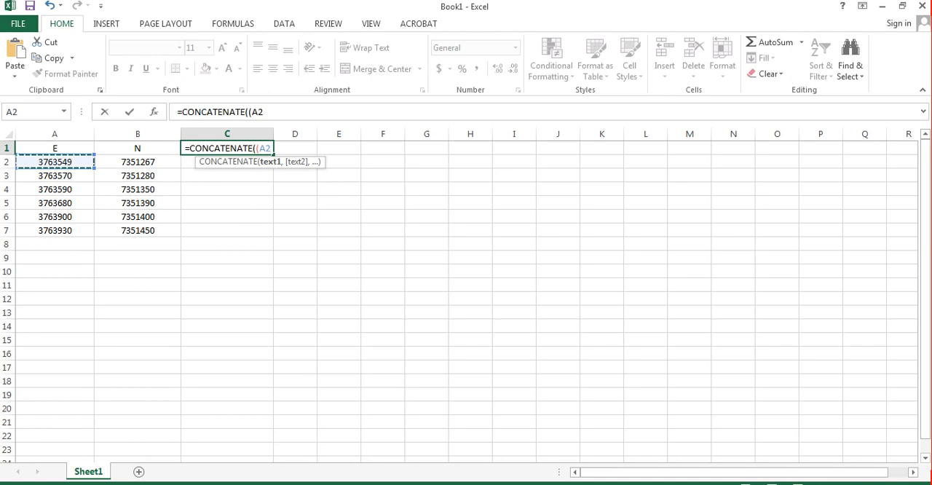
{"action": "type", "text": ","}
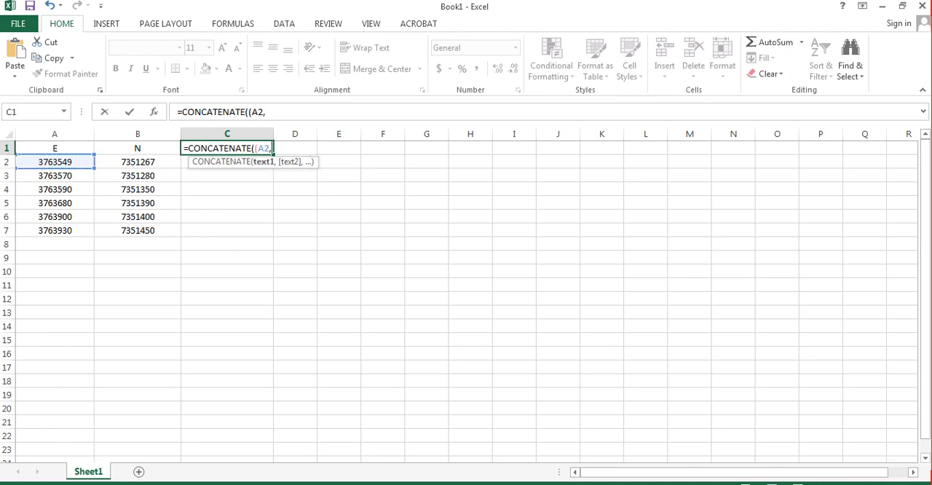
{"action": "type", "text": "\""}
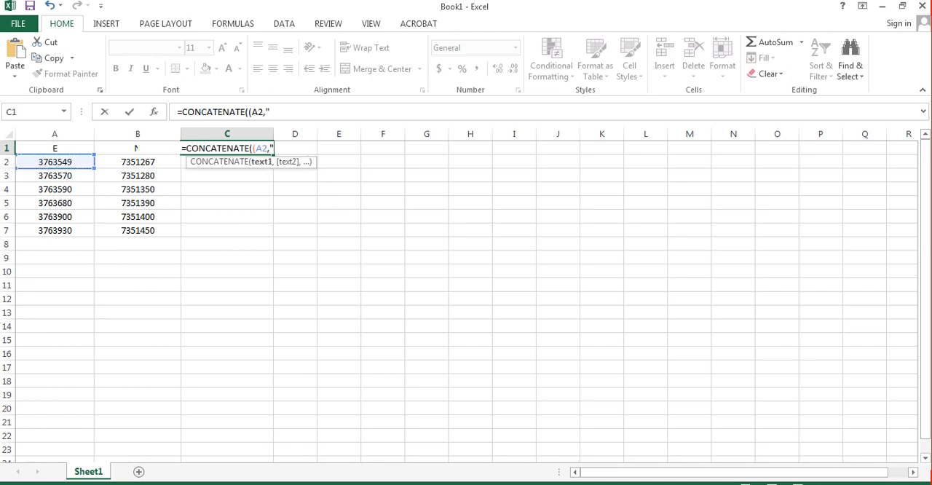
{"action": "type", "text": ","}
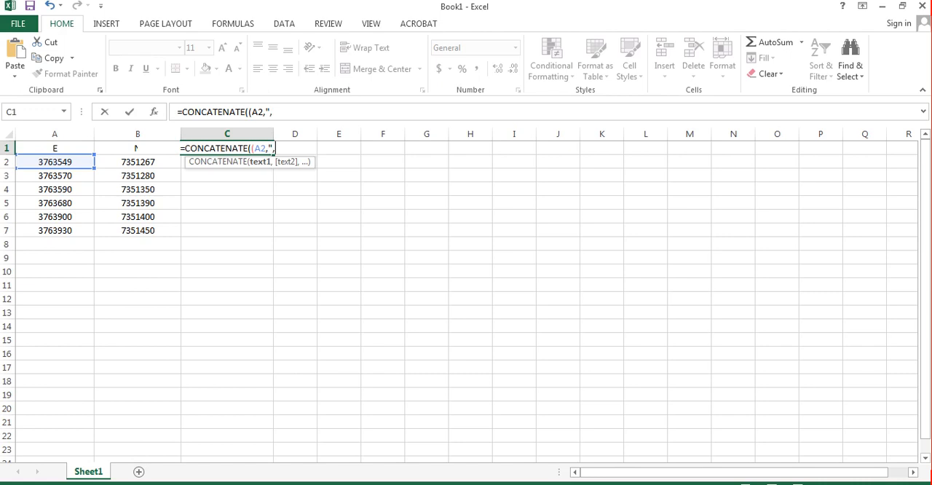
{"action": "type", "text": "\""}
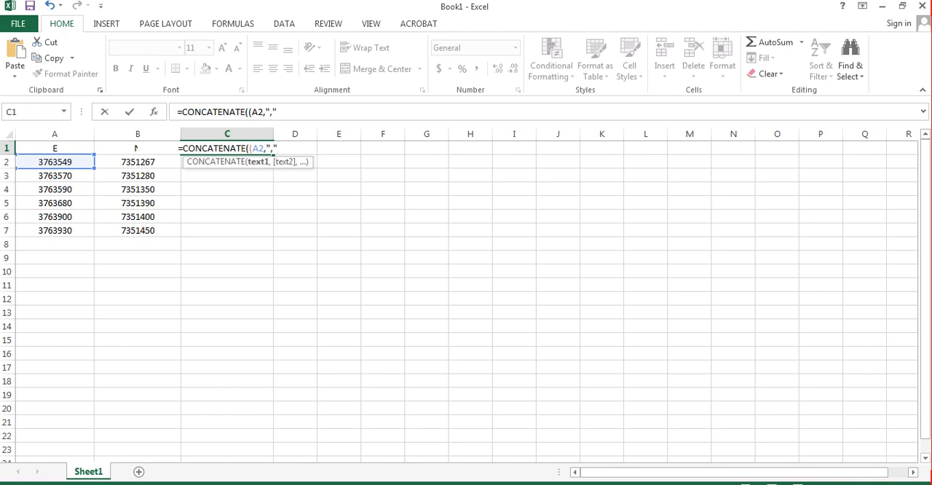
{"action": "type", "text": ","}
{"action": "left_click", "coordinate": [138, 161]}
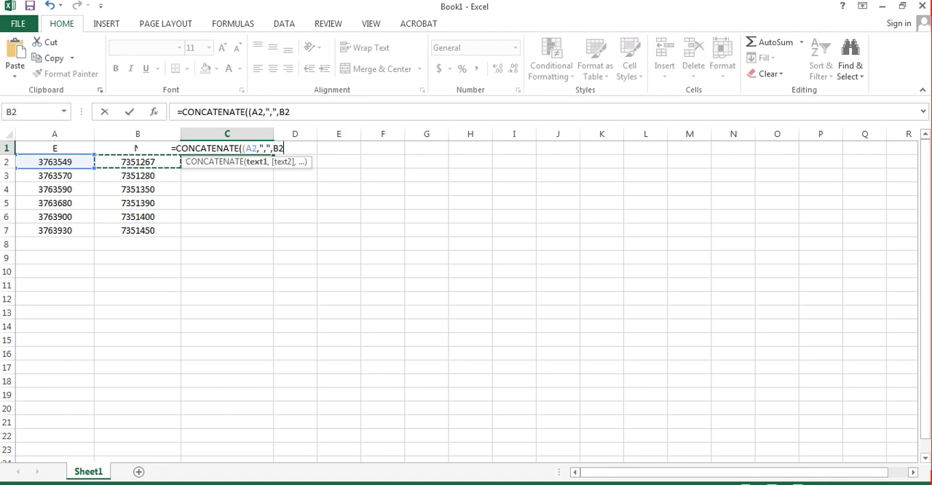
{"action": "type", "text": ")"}
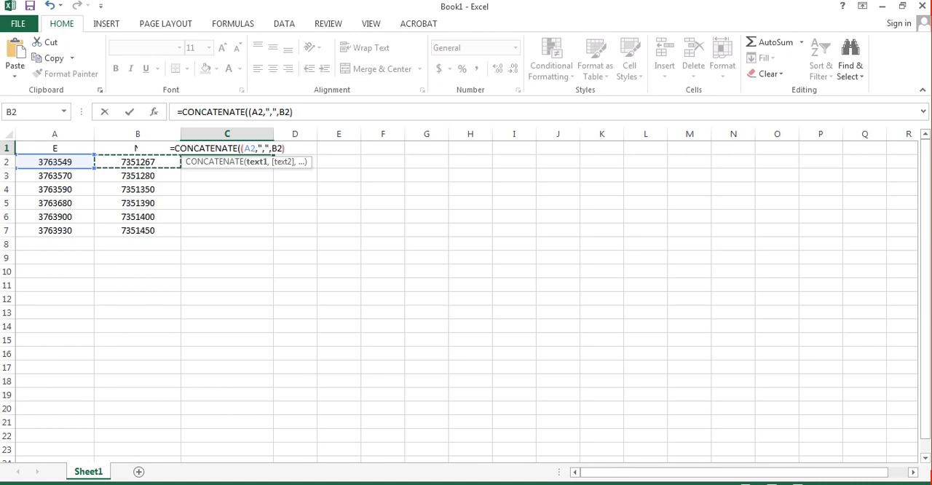
{"action": "key", "text": "Return"}
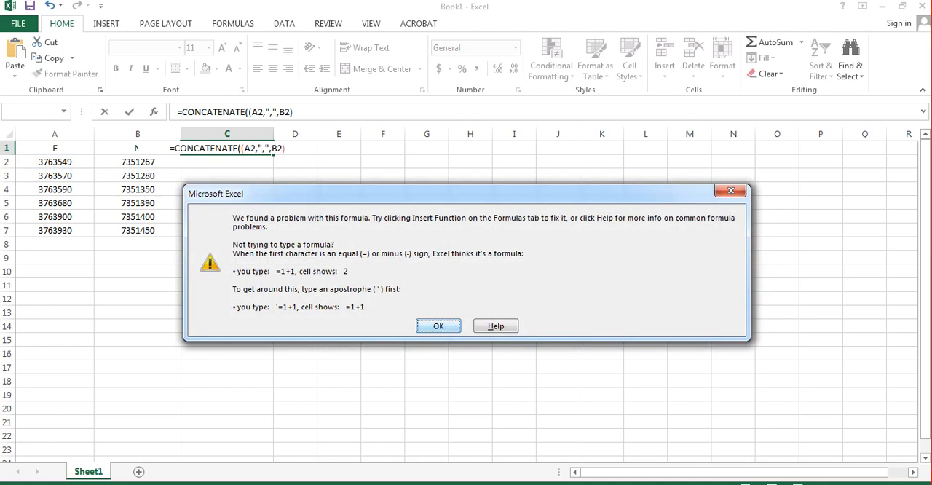
{"action": "key", "text": "Return"}
{"action": "left_click", "coordinate": [227, 230]}
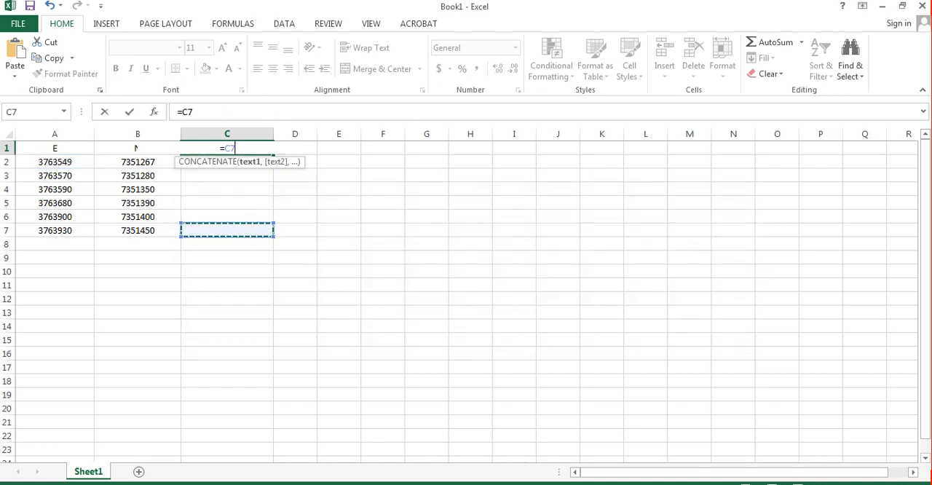
{"action": "key", "text": "Escape"}
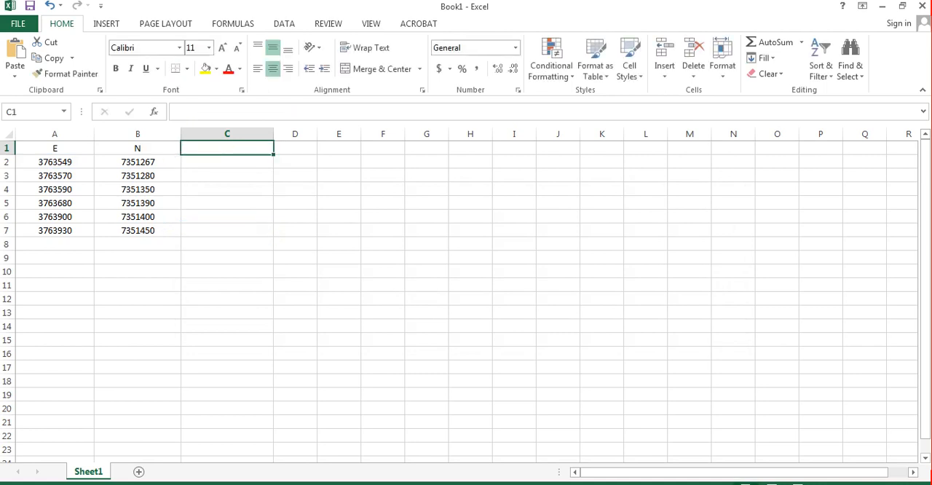
Step: Enter the formula =CONCATENATE(A2,",",B2) in cell C1 to join the first E and N coordinates with a comma
{"action": "key", "text": "F2"}
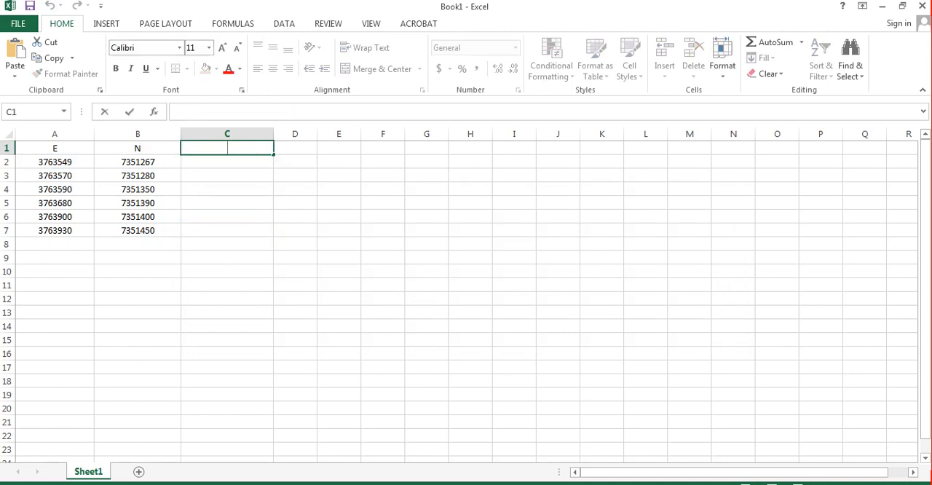
{"action": "type", "text": "="}
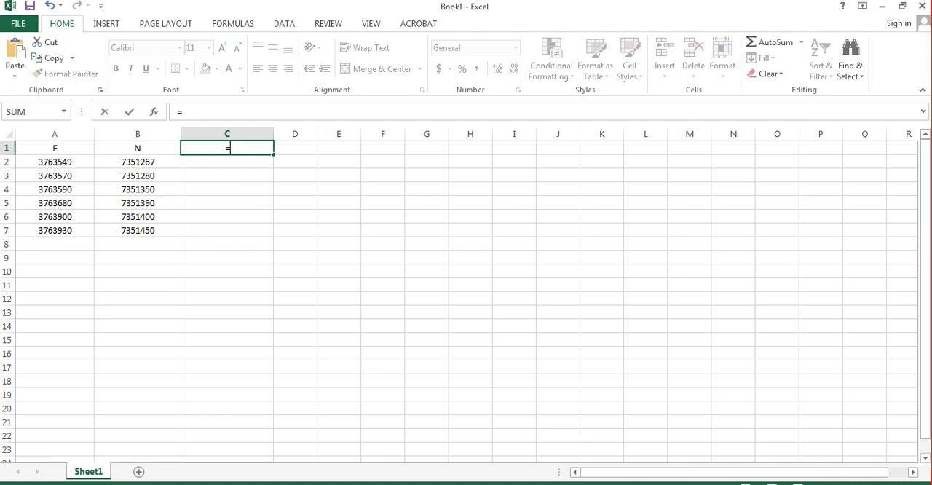
{"action": "type", "text": "co"}
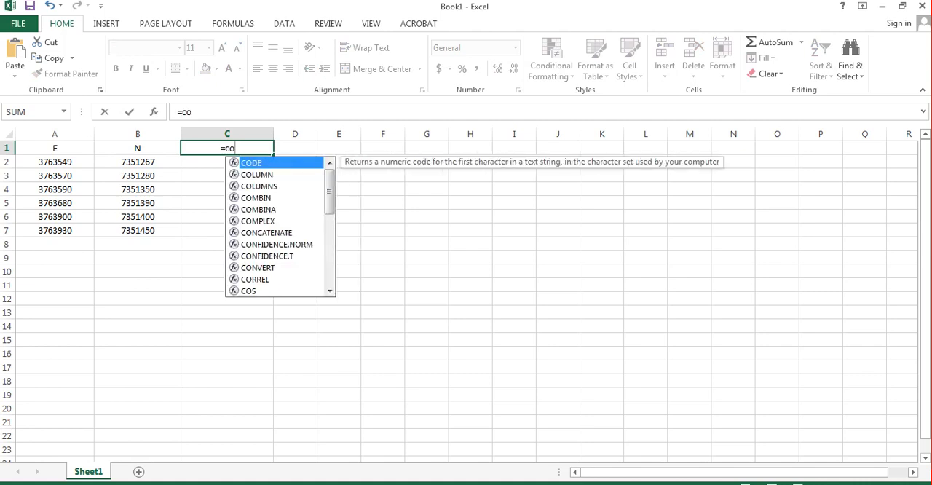
{"action": "type", "text": "n"}
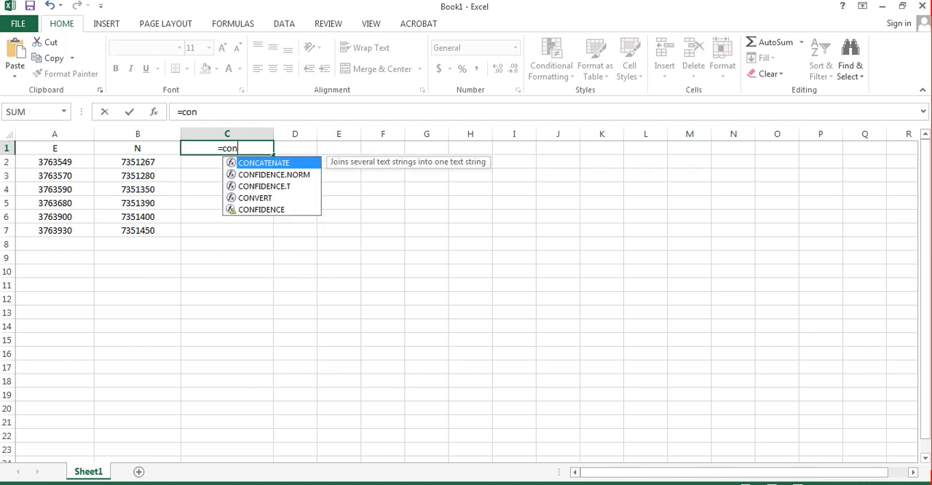
{"action": "key", "text": "Tab"}
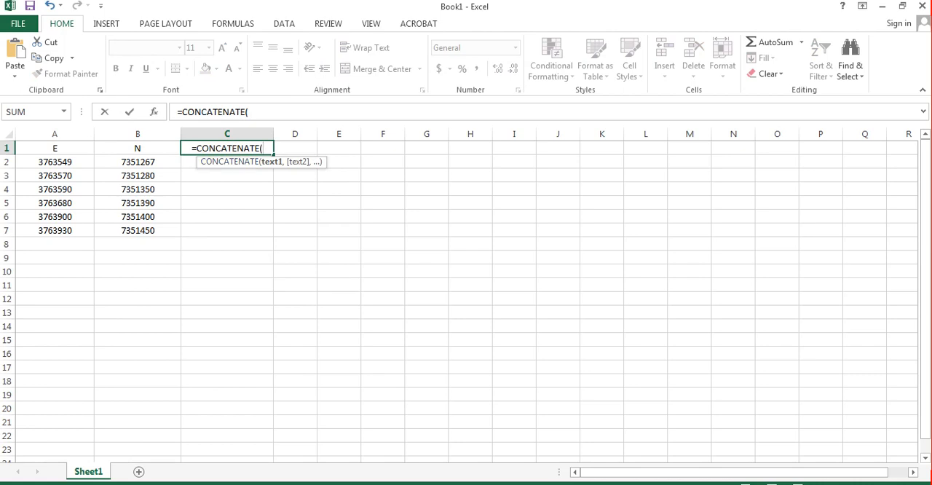
{"action": "left_click", "coordinate": [55, 162]}
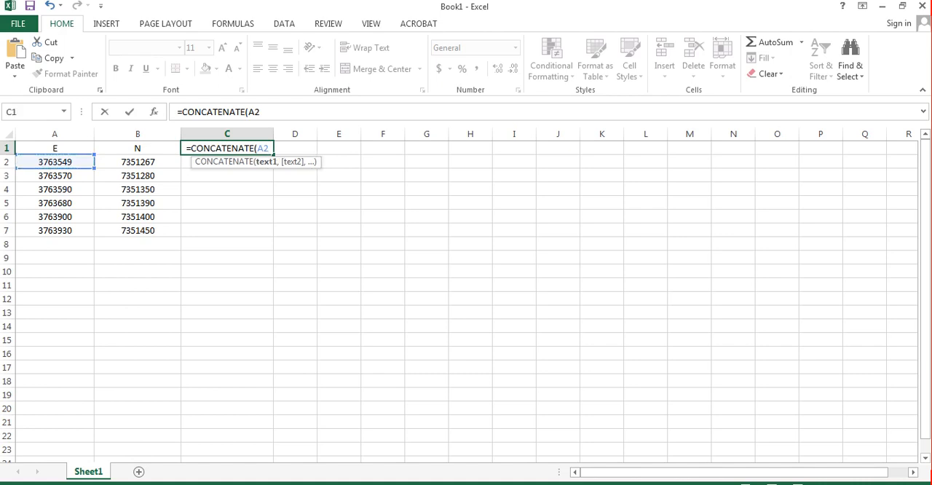
{"action": "type", "text": ","}
{"action": "type", "text": "\",\""}
{"action": "type", "text": "\""}
{"action": "type", "text": ","}
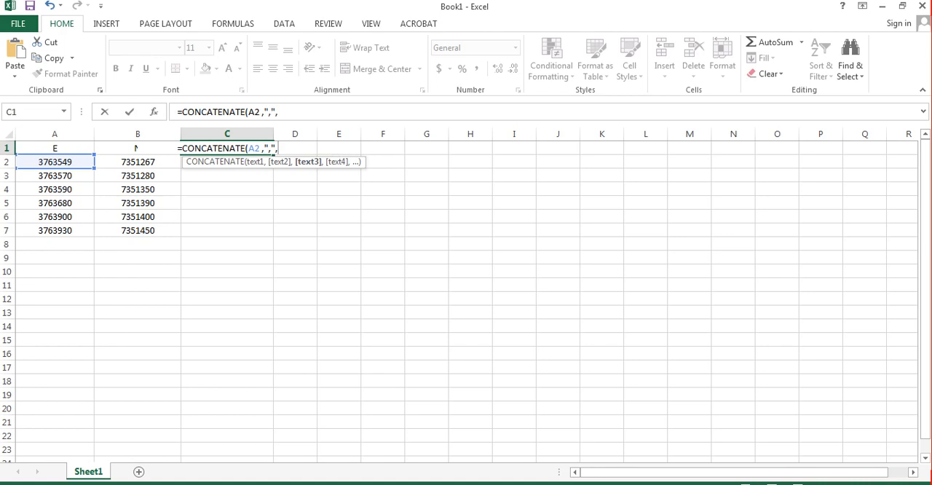
{"action": "left_click", "coordinate": [137, 162]}
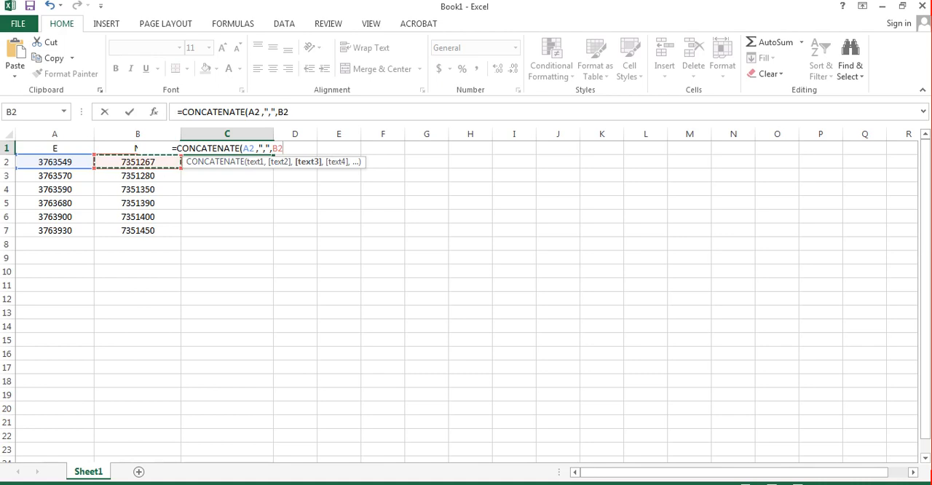
{"action": "type", "text": ")"}
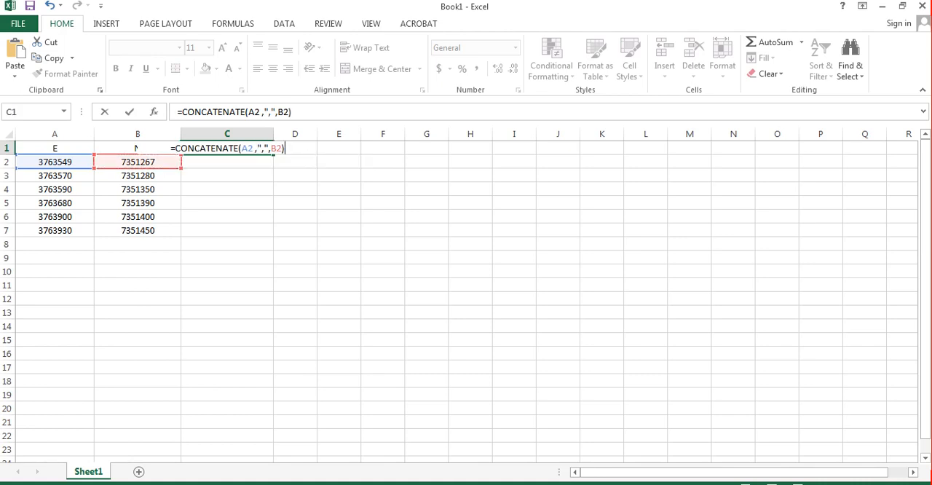
{"action": "key", "text": "Return"}
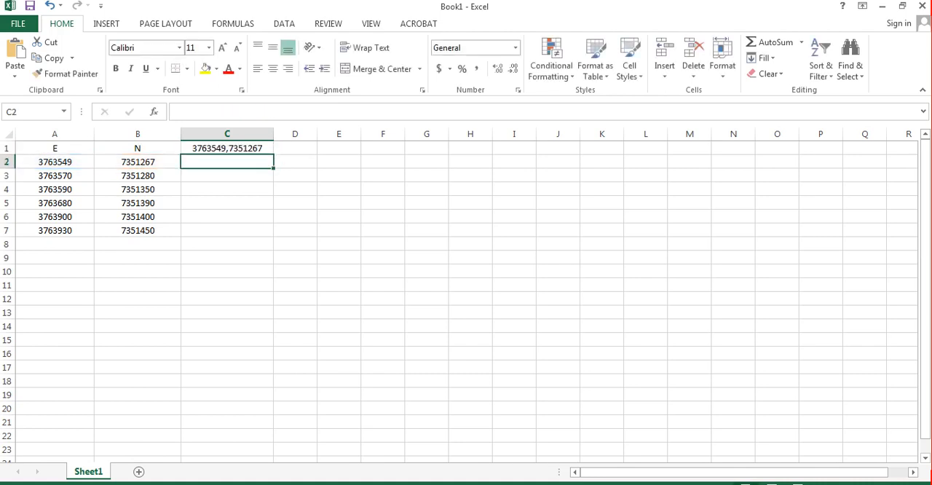
Step: Fill the C1 formula down through cell C7, and undo the fill
{"action": "left_click", "coordinate": [227, 148]}
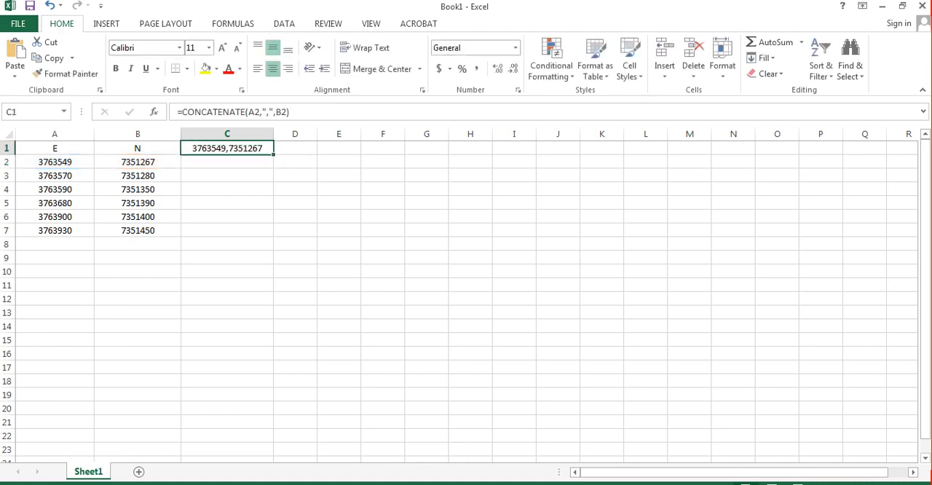
{"action": "left_click_drag", "start_coordinate": [273, 155], "coordinate": [272, 232]}
{"action": "left_click", "coordinate": [294, 230]}
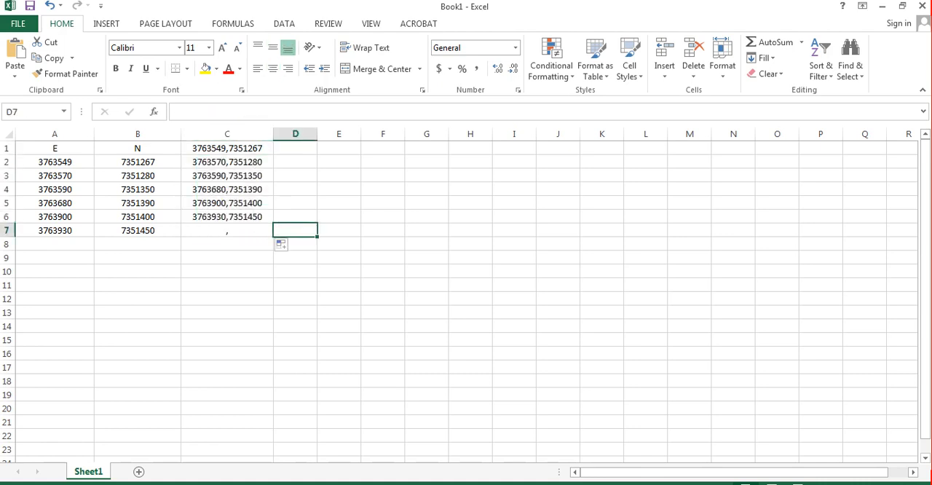
{"action": "left_click", "coordinate": [227, 149]}
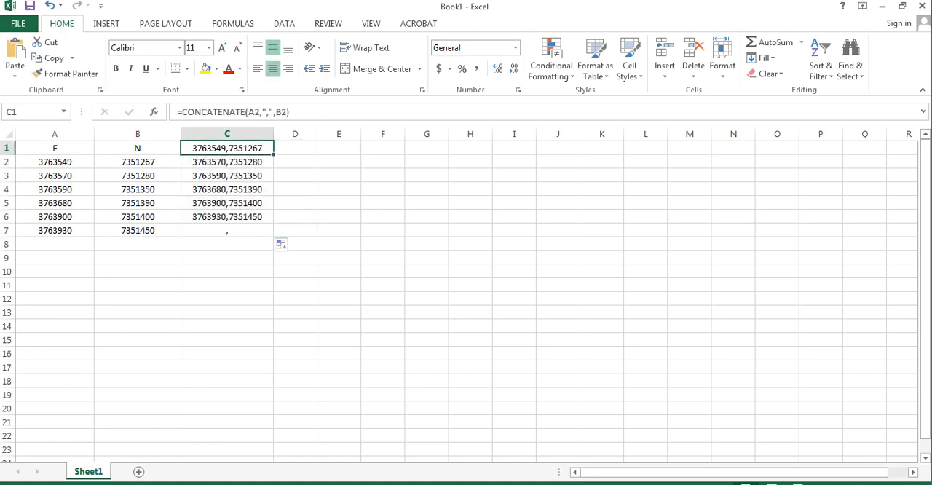
{"action": "left_click", "coordinate": [227, 244]}
{"action": "left_click_drag", "start_coordinate": [227, 149], "coordinate": [227, 216]}
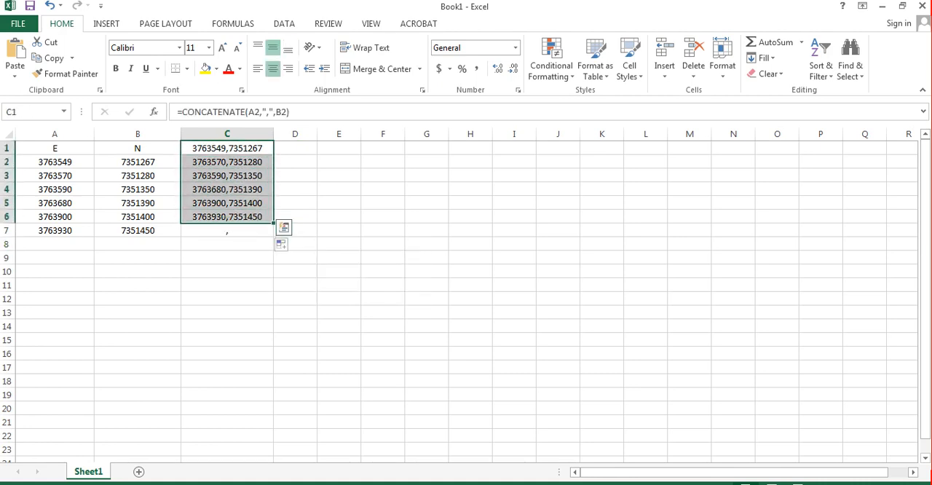
{"action": "key", "text": "ctrl+z"}
Step: Paste the clipboard contents into cell C2 and undo the paste
{"action": "left_click", "coordinate": [227, 161]}
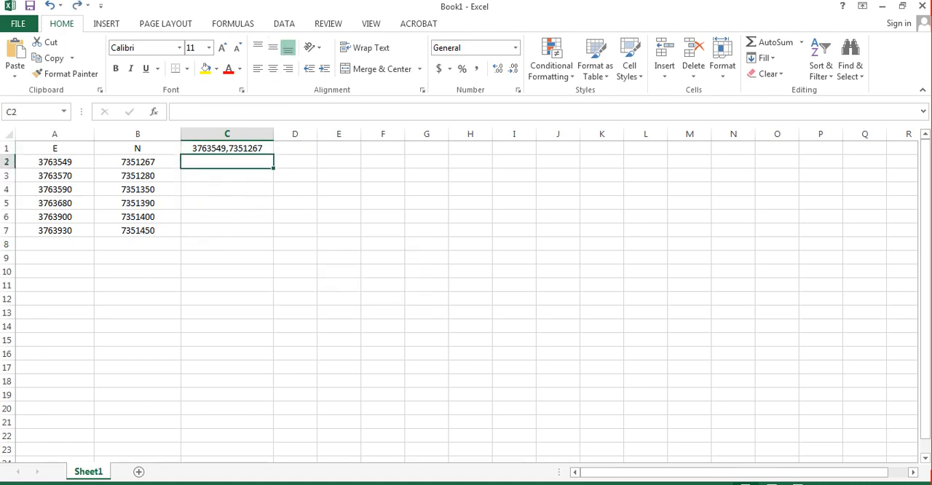
{"action": "key", "text": "ctrl+v"}
{"action": "left_click", "coordinate": [227, 189]}
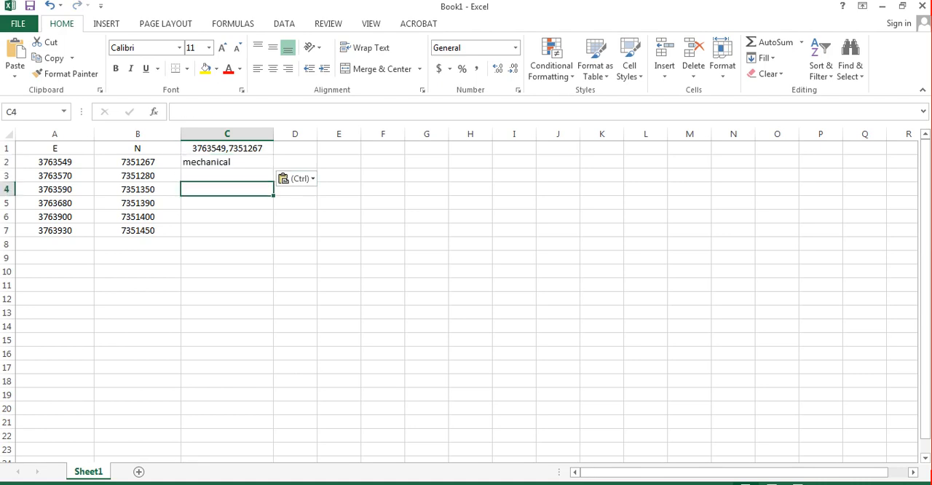
{"action": "key", "text": "ctrl+z"}
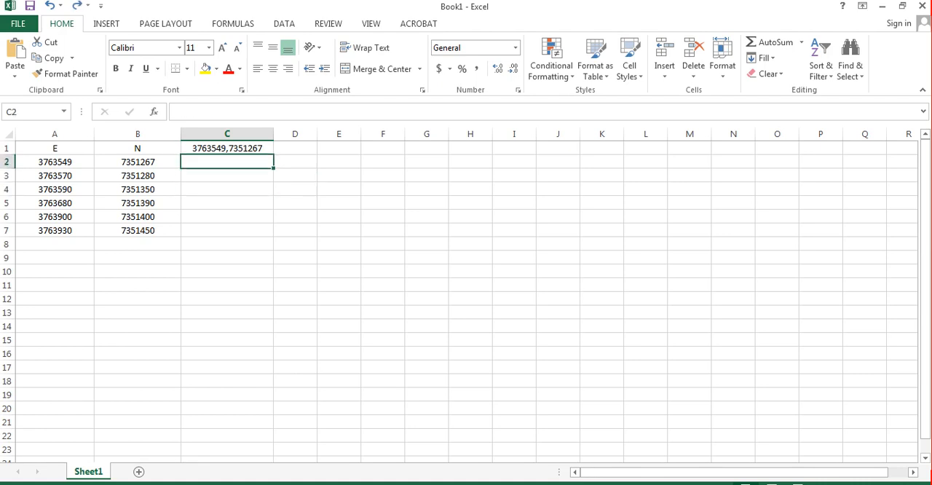
Step: Fill the C1 formula down through cell C7 and move the filled range down one row to start at C2
{"action": "left_click", "coordinate": [227, 147]}
{"action": "left_click_drag", "start_coordinate": [273, 154], "coordinate": [273, 235]}
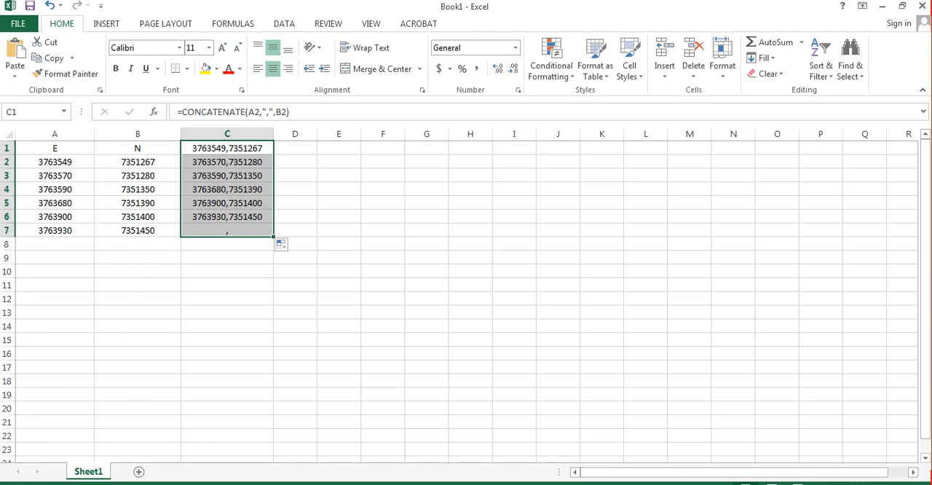
{"action": "key", "text": "ctrl+c"}
{"action": "left_click", "coordinate": [227, 162]}
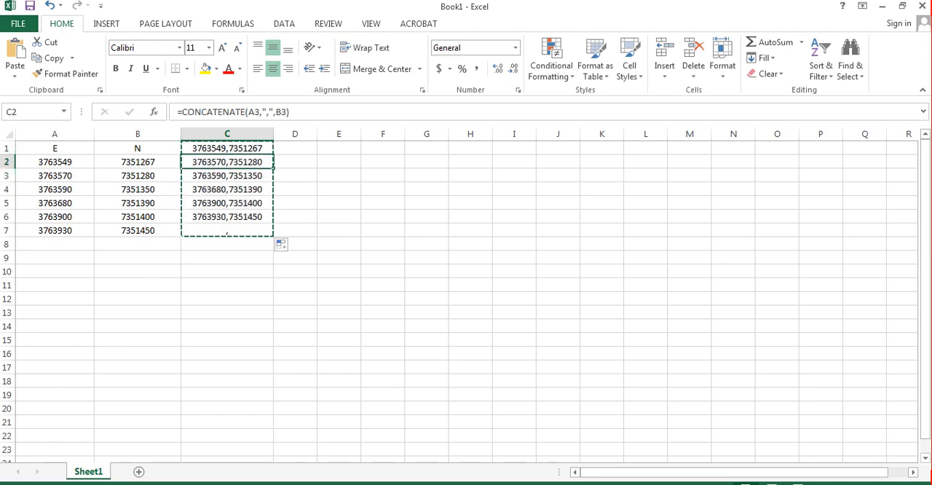
{"action": "key", "text": "ctrl+v"}
{"action": "left_click", "coordinate": [338, 217]}
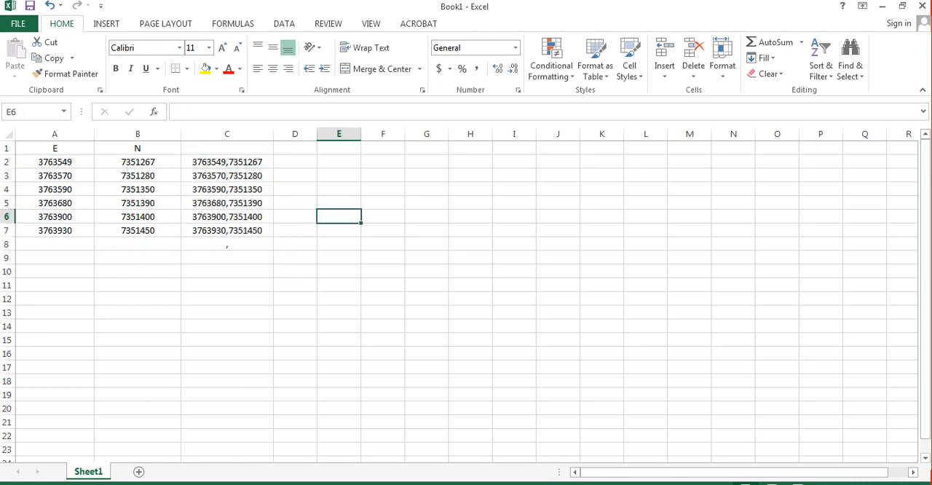
Step: Enter the heading "cood" in cell C1 above the combined coordinates
{"action": "double_click", "coordinate": [227, 148]}
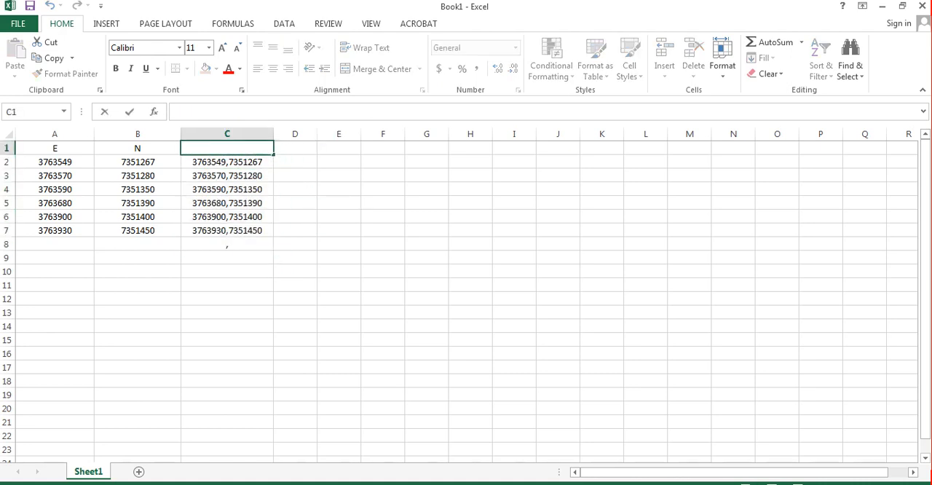
{"action": "type", "text": "cood"}
{"action": "left_click", "coordinate": [227, 270]}
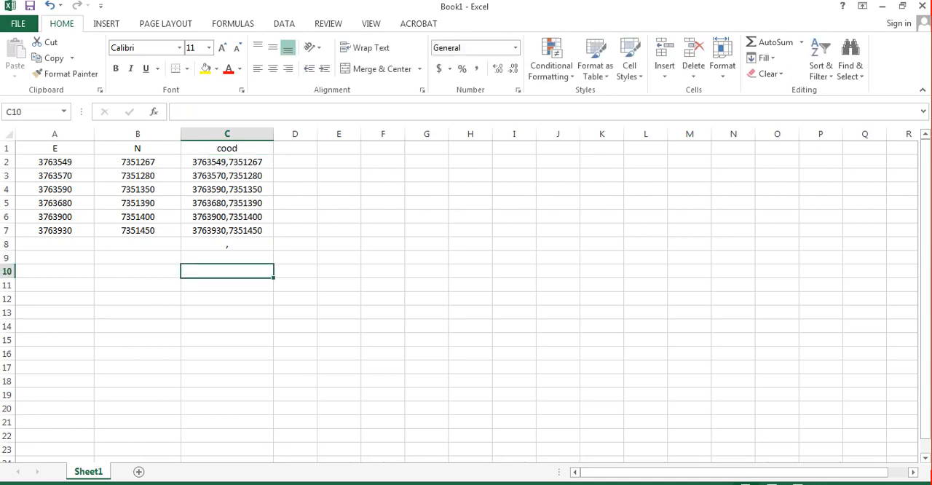
Step: Copy the combined coordinates in C2:C7 and switch to AutoCAD
{"action": "left_click_drag", "start_coordinate": [227, 162], "coordinate": [227, 231]}
{"action": "key", "text": "ctrl+c"}
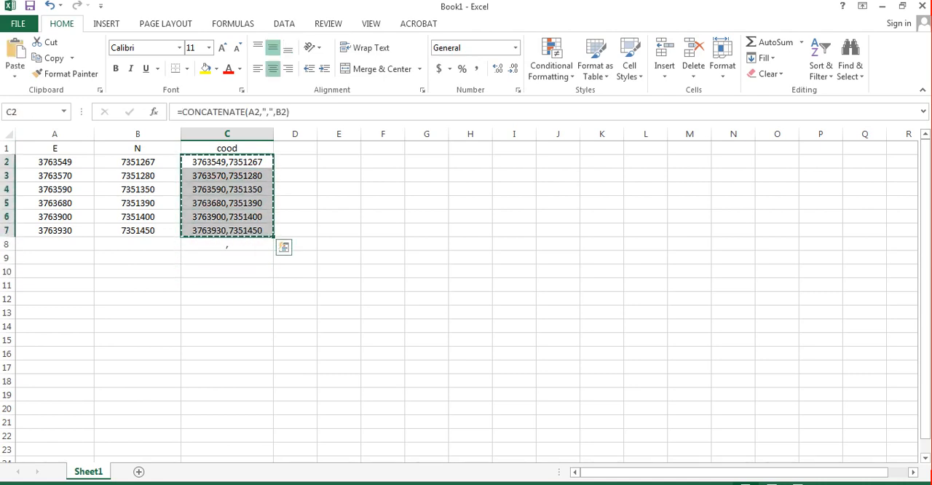
{"action": "left_click", "coordinate": [270, 483]}
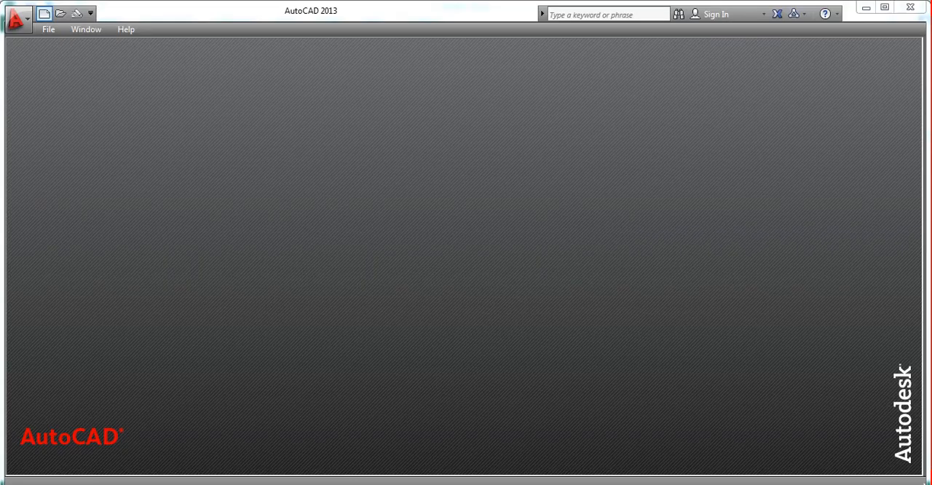
Step: Create a new drawing from the "acadISO -Named Plot Styles" template and turn the grid off
{"action": "left_click", "coordinate": [44, 13]}
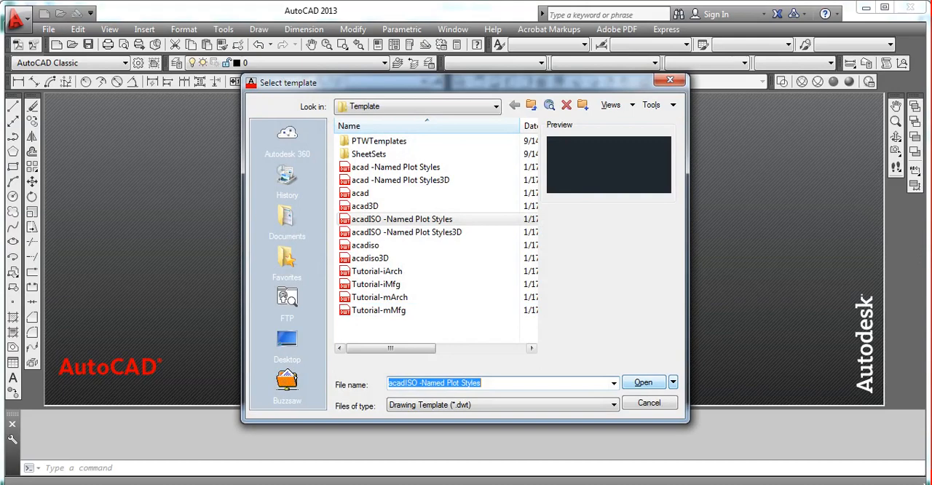
{"action": "key", "text": "Return"}
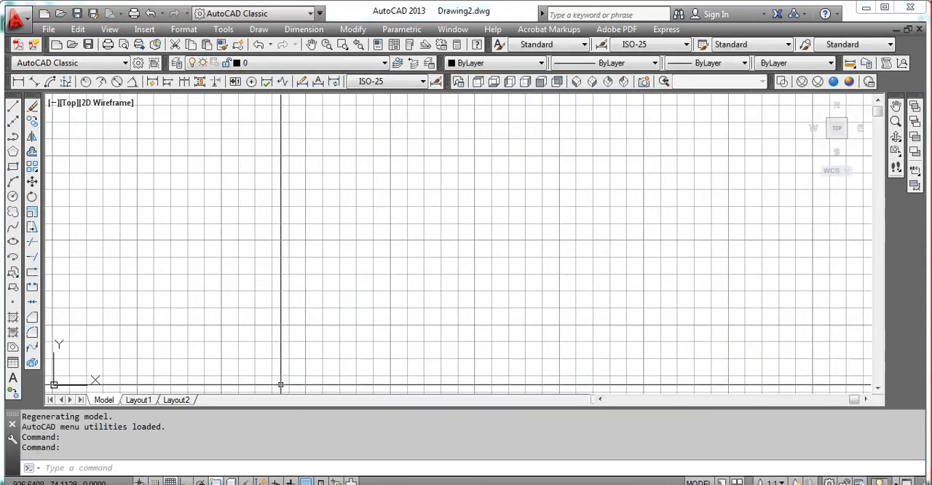
{"action": "key", "text": "F7"}
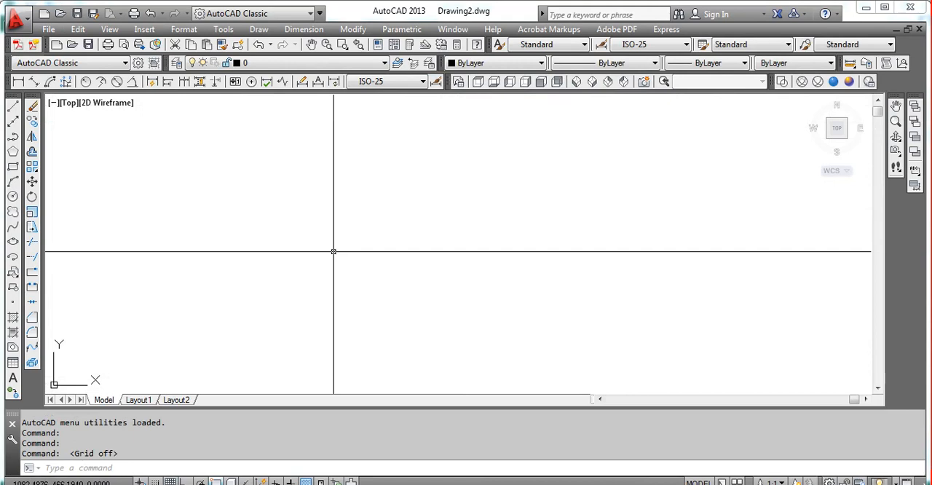
Step: Try to plot the copied coordinate list with the POINT command
{"action": "type", "text": "pointt"}
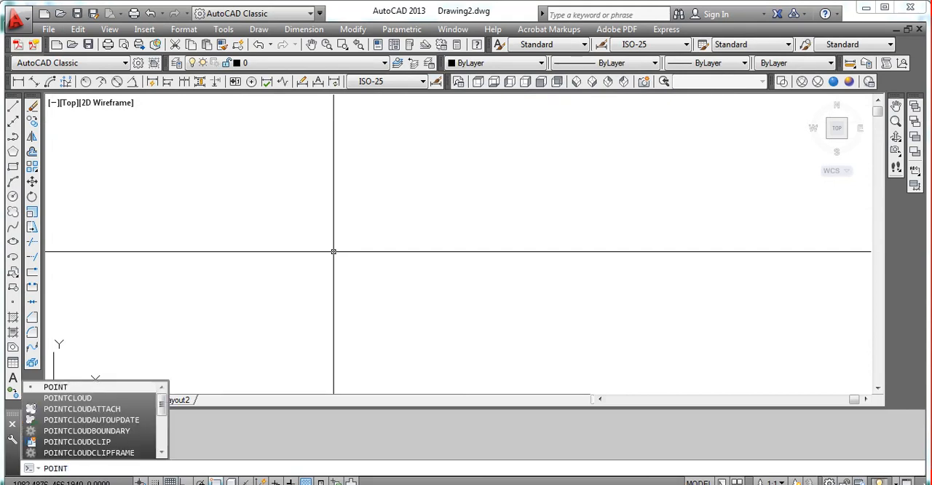
{"action": "key", "text": "Return"}
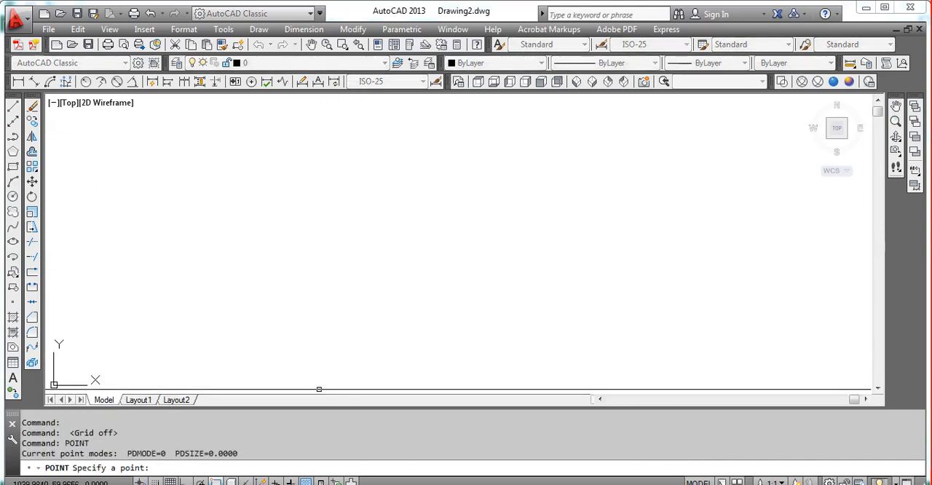
{"action": "key", "text": "ctrl+v"}
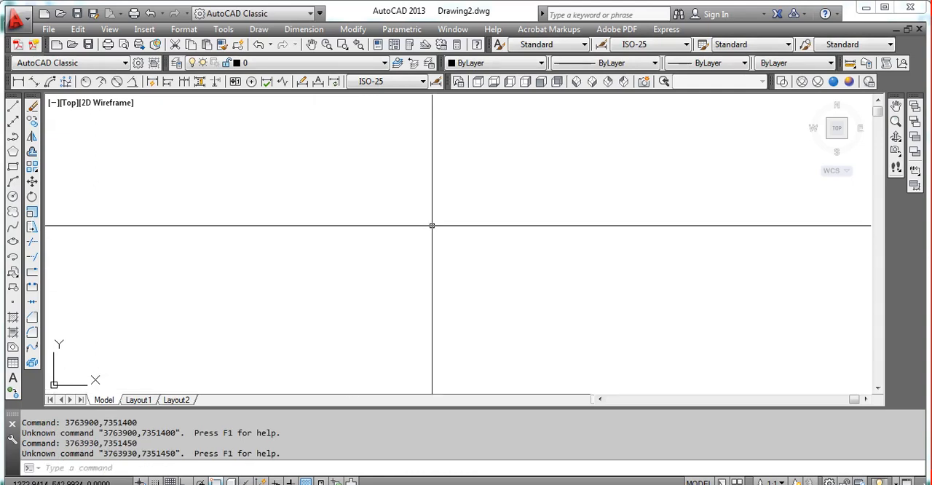
Step: Zoom to the drawing extents and check the drawing area for plotted objects using selection windows
{"action": "type", "text": "z"}
{"action": "key", "text": "Return"}
{"action": "type", "text": "e"}
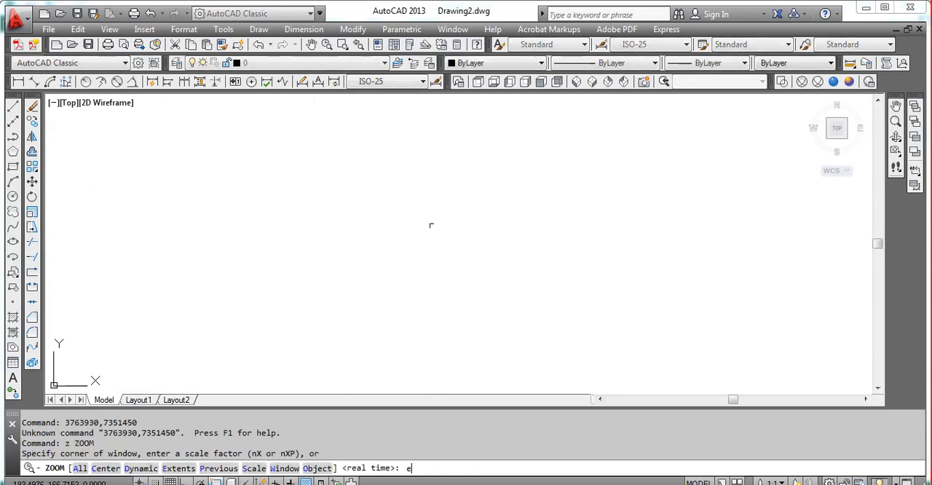
{"action": "key", "text": "Return"}
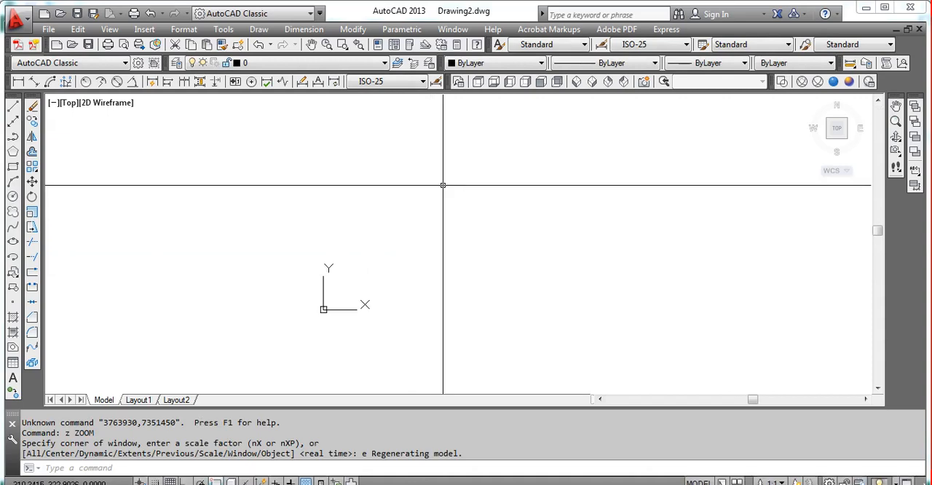
{"action": "left_click", "coordinate": [225, 116]}
{"action": "left_click", "coordinate": [765, 389]}
{"action": "left_click", "coordinate": [402, 277]}
{"action": "left_click", "coordinate": [298, 234]}
{"action": "key", "text": "Escape"}
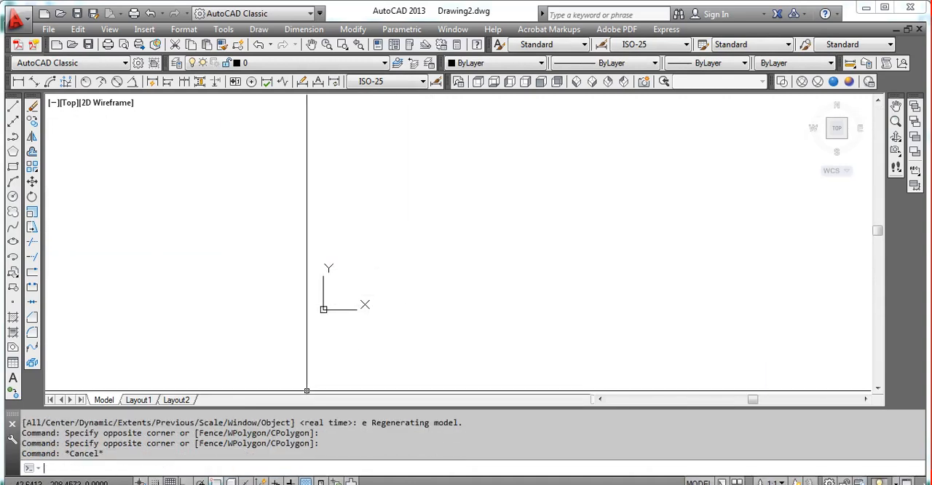
Step: Draw a polyline through the copied coordinates with PLINE and zoom to the drawing extents
{"action": "type", "text": "pl"}
{"action": "key", "text": "Return"}
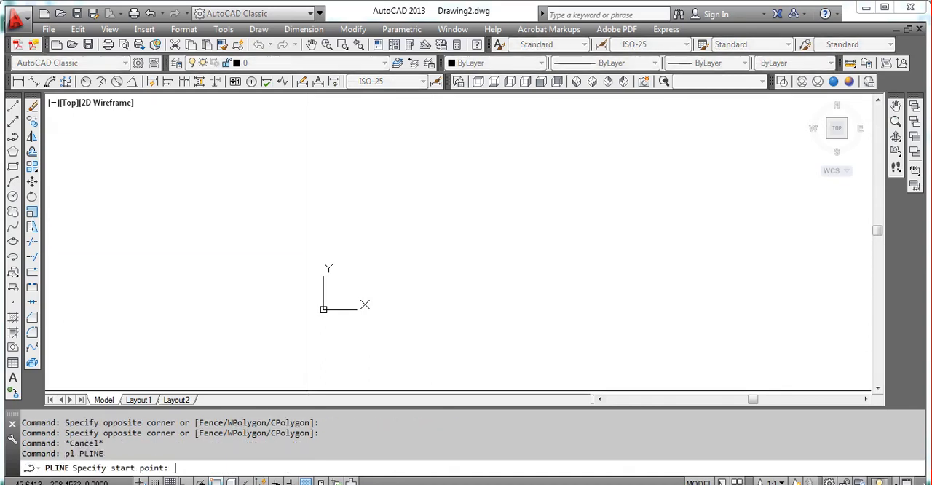
{"action": "key", "text": "ctrl+v"}
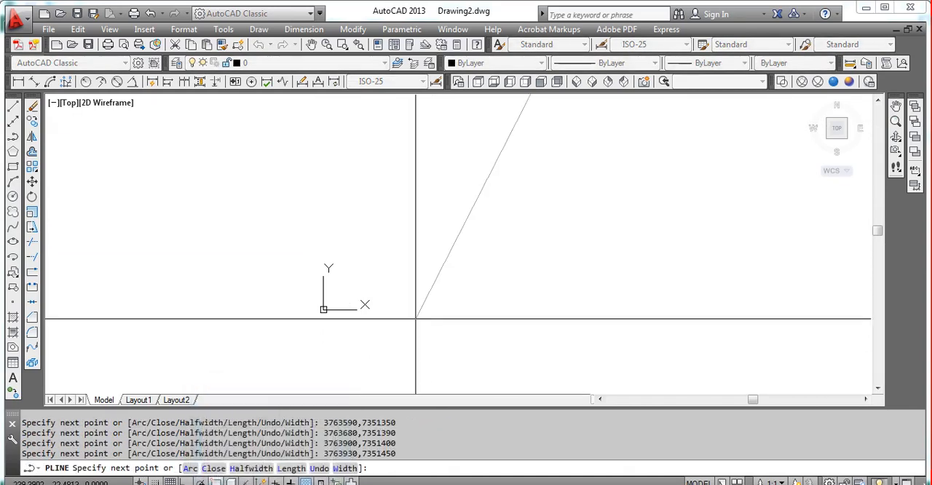
{"action": "key", "text": "Return"}
{"action": "type", "text": "z"}
{"action": "key", "text": "Return"}
{"action": "type", "text": "e"}
{"action": "key", "text": "Return"}
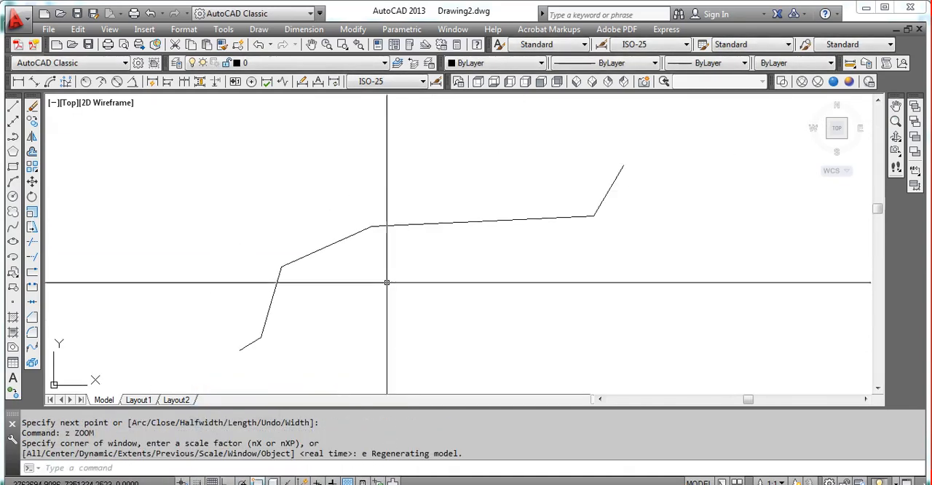
Step: Inspect the polyline's vertices and review the source coordinates in Excel
{"action": "left_click", "coordinate": [398, 253]}
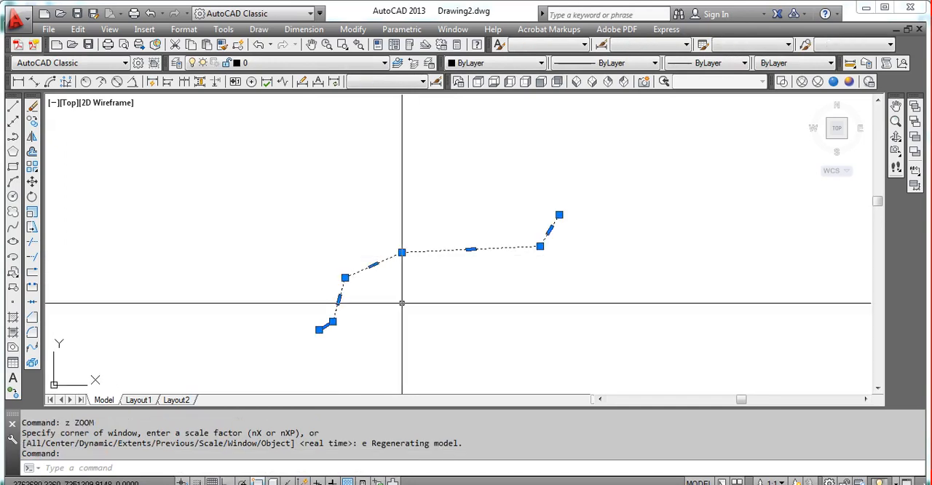
{"action": "key", "text": "Escape"}
{"action": "key", "text": "alt+Tab"}
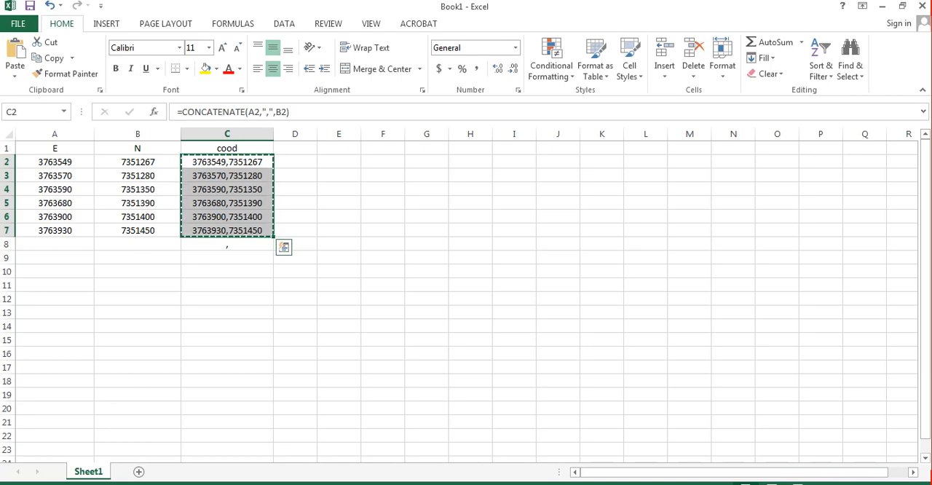
{"action": "key", "text": "Escape"}
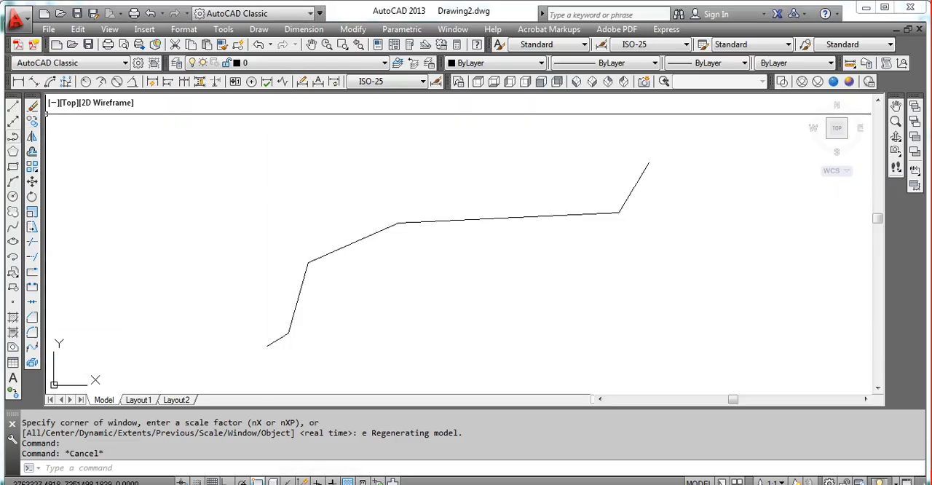
Step: Erase the polyline and everything else around it in the AutoCAD drawing
{"action": "left_click", "coordinate": [146, 468]}
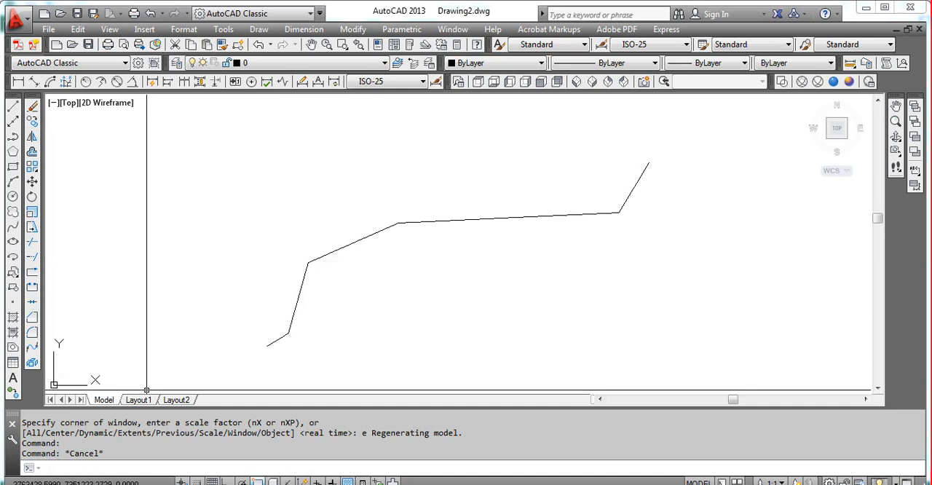
{"action": "left_click", "coordinate": [219, 112]}
{"action": "left_click", "coordinate": [668, 363]}
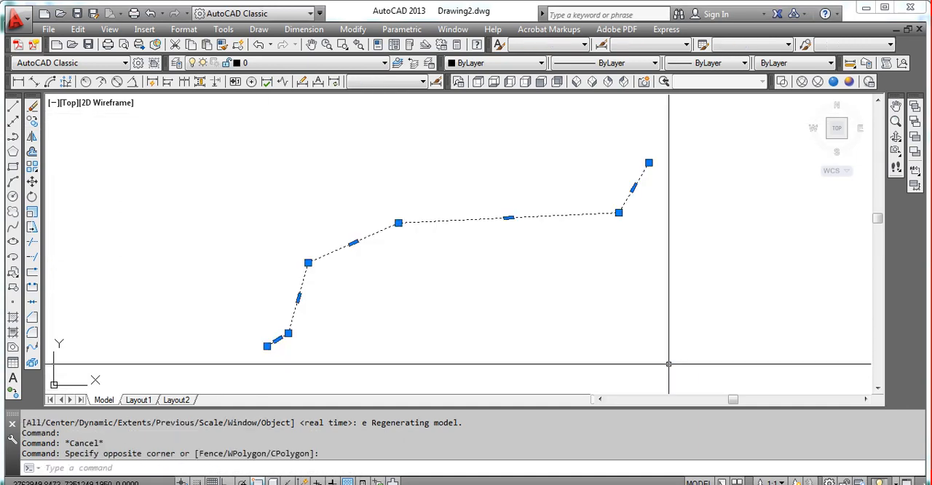
{"action": "key", "text": "Delete"}
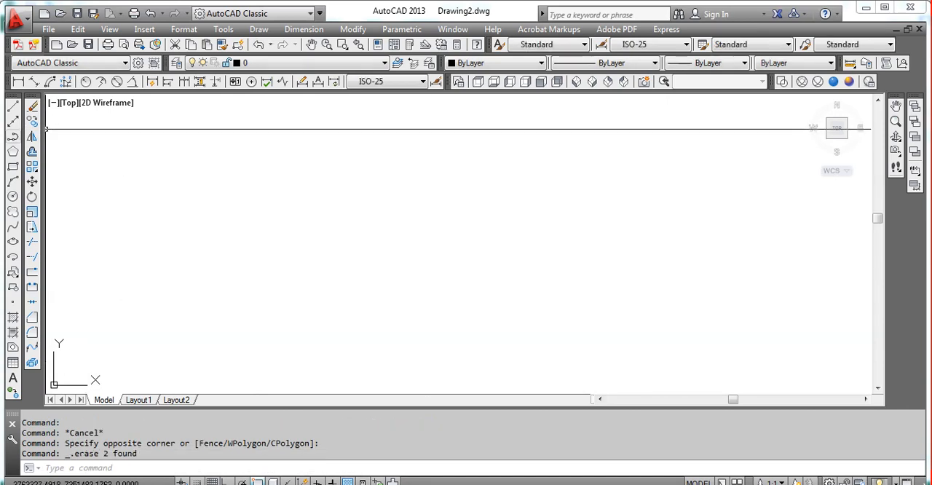
Step: Start a new polyline, recopy C2:C7 in Excel, and paste the coordinates as its vertices in AutoCAD
{"action": "left_click", "coordinate": [13, 136]}
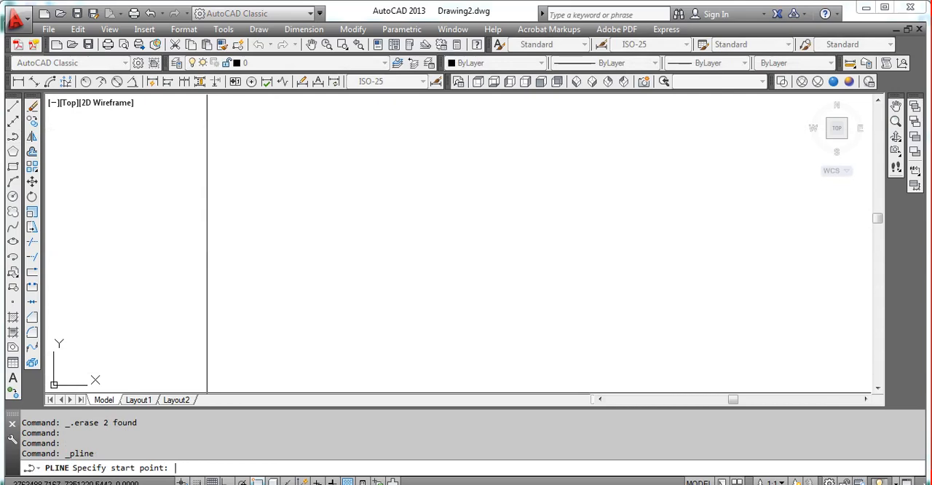
{"action": "key", "text": "alt+Tab"}
{"action": "right_click", "coordinate": [251, 191]}
{"action": "left_click", "coordinate": [285, 223]}
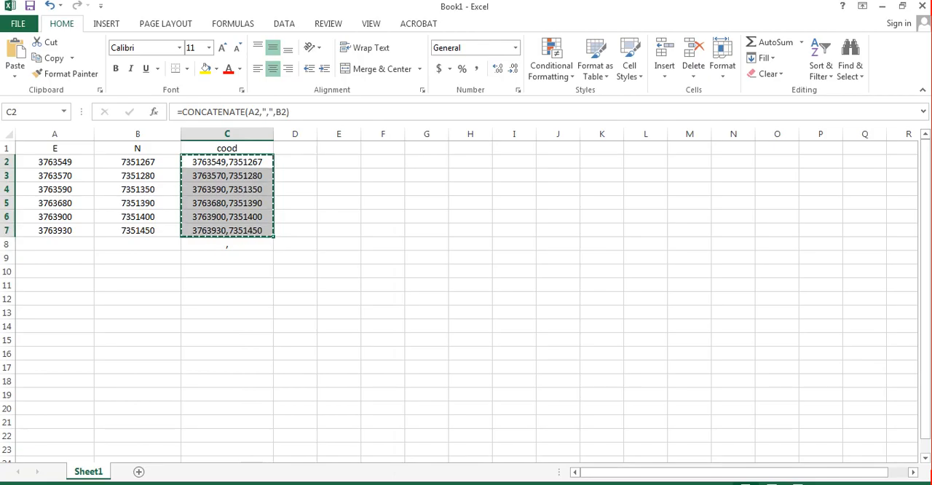
{"action": "key", "text": "alt+Tab"}
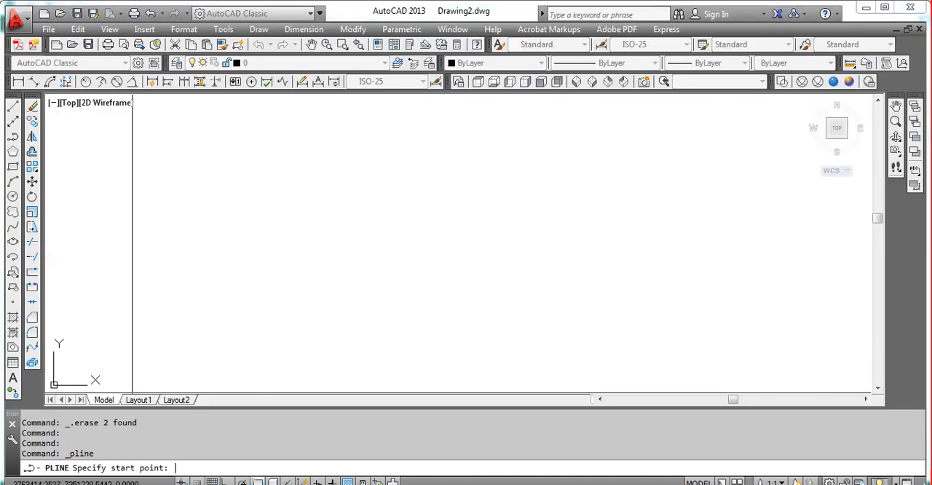
{"action": "key", "text": "ctrl+v"}
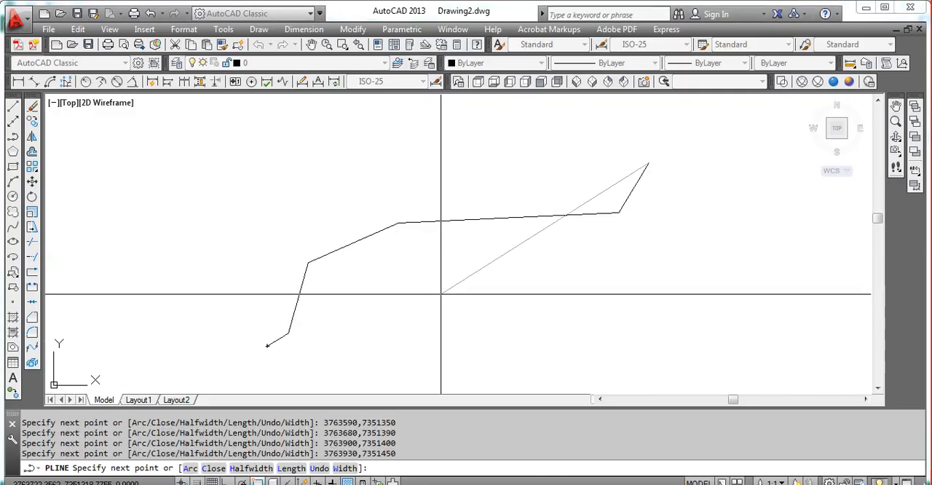
{"action": "key", "text": "Escape"}
{"action": "left_click", "coordinate": [351, 243]}
{"action": "key", "text": "Escape"}
Step: Query the coordinates of the polyline's upper-right endpoint with the ID command
{"action": "middle_click_drag", "start_coordinate": [401, 243], "coordinate": [393, 246]}
{"action": "type", "text": "id"}
{"action": "key", "text": "Return"}
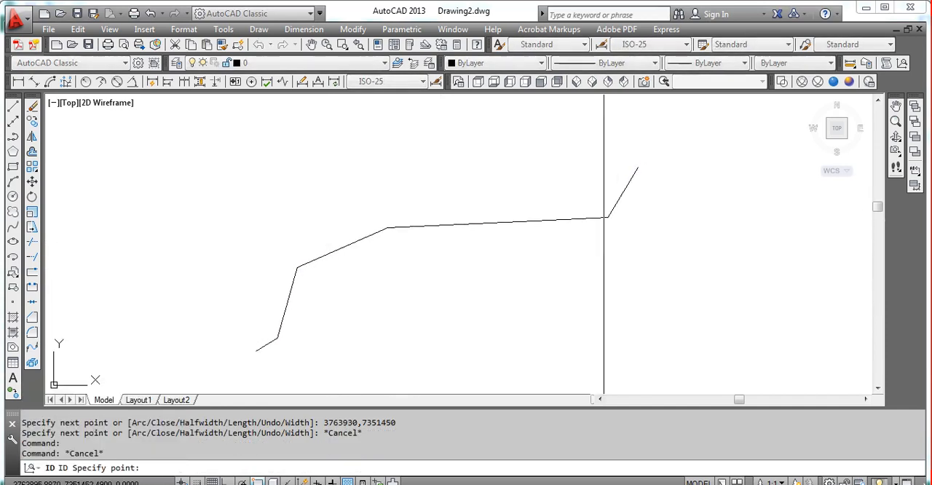
{"action": "left_click", "coordinate": [638, 167]}
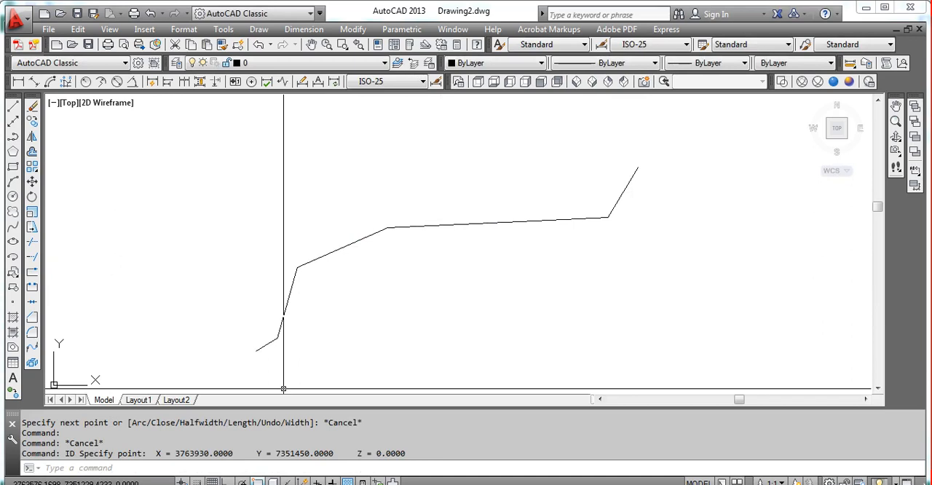
Step: Copy the X = 3763930.0000 and Y = 7351450.0000 read-out and paste it as text at the polyline's upper-right endpoint
{"action": "left_click_drag", "start_coordinate": [156, 452], "coordinate": [332, 452]}
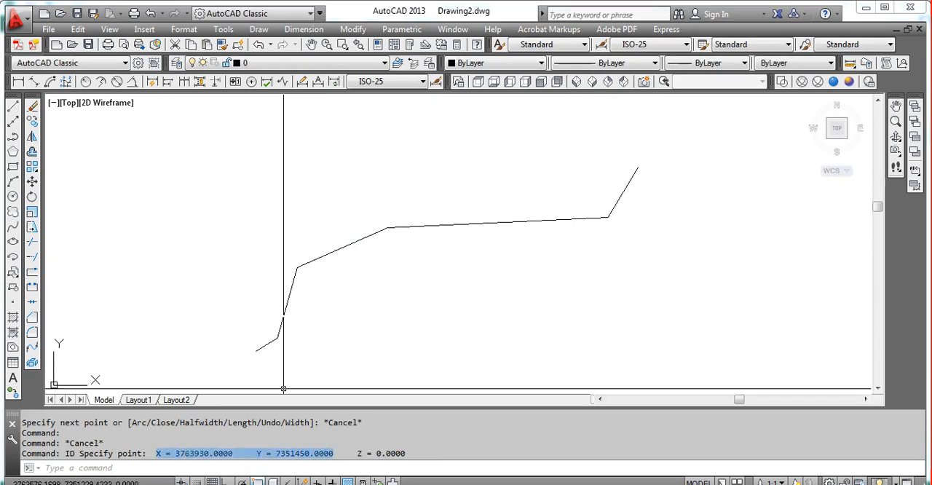
{"action": "scroll", "coordinate": [643, 156], "scroll_direction": "up", "scroll_amount": 4}
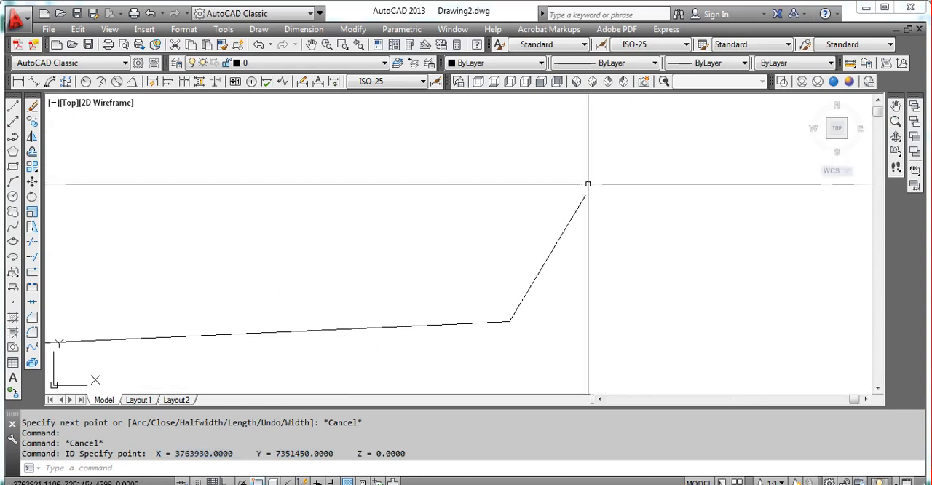
{"action": "key", "text": "ctrl+v"}
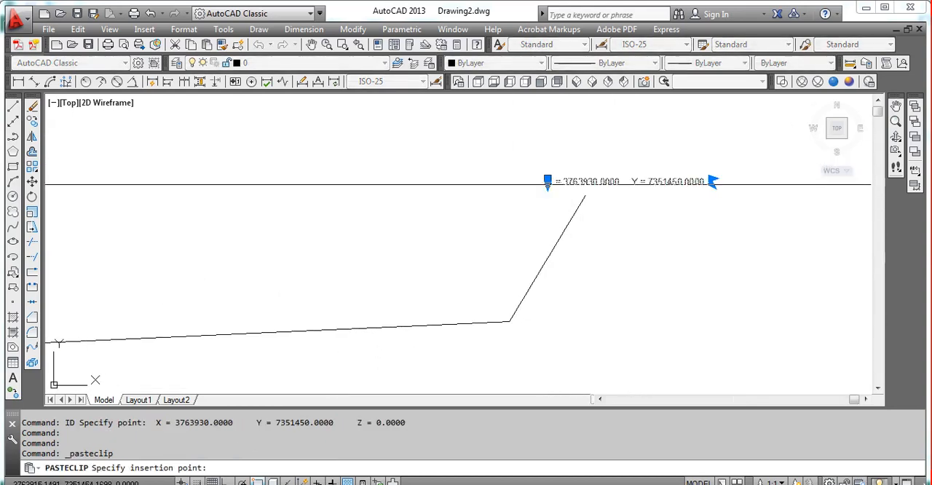
{"action": "scroll", "coordinate": [635, 186], "scroll_direction": "up", "scroll_amount": 2}
{"action": "key", "text": "Escape"}
Step: Split the pasted upper-right label into two lines and change its X and Y prefixes to E and N
{"action": "double_click", "coordinate": [628, 182]}
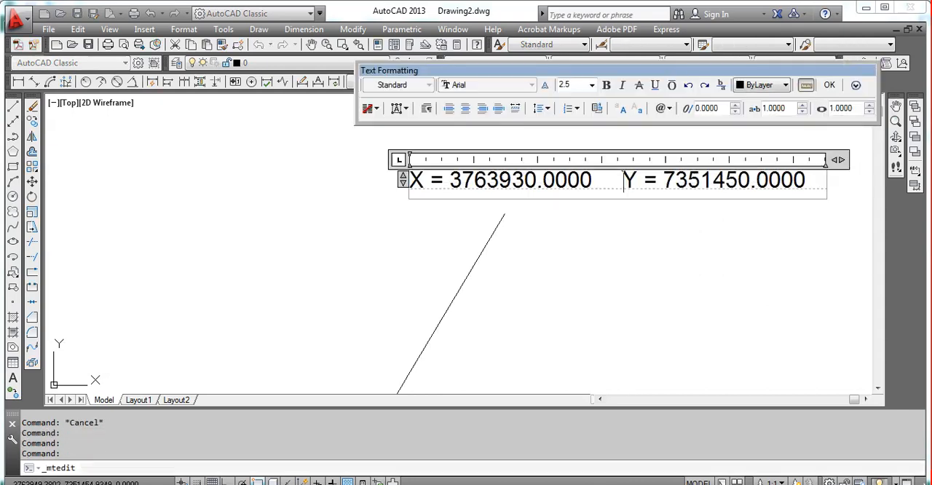
{"action": "key", "text": "Return"}
{"action": "left_click_drag", "start_coordinate": [424, 182], "coordinate": [409, 209]}
{"action": "type", "text": "E"}
{"action": "type", "text": "N"}
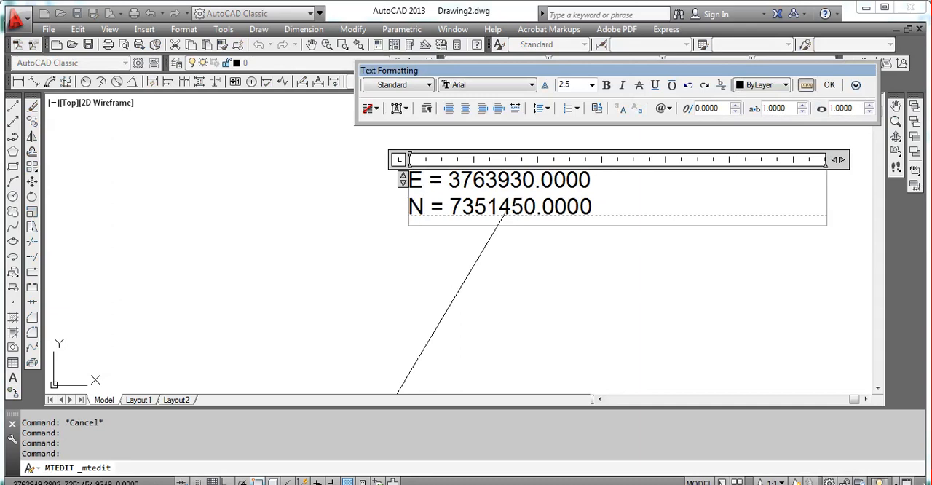
{"action": "left_click", "coordinate": [383, 187]}
{"action": "scroll", "coordinate": [426, 198], "scroll_direction": "up", "scroll_amount": 4}
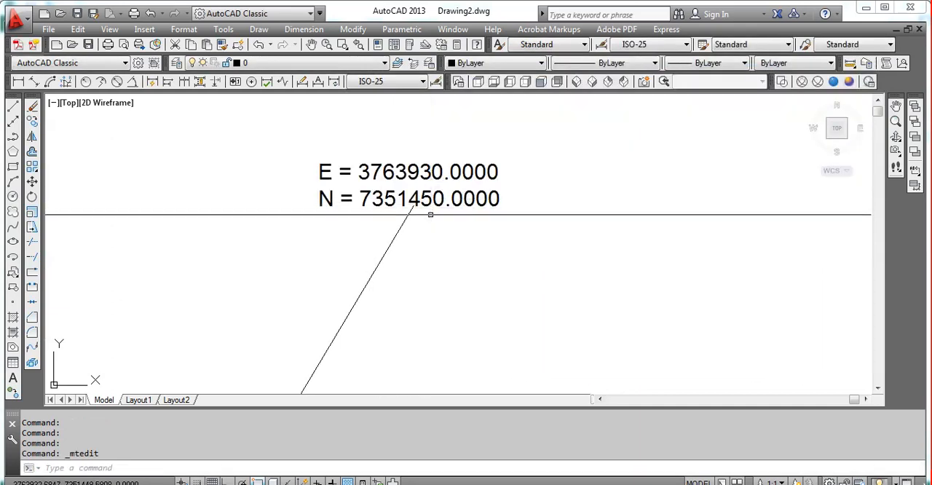
{"action": "left_click", "coordinate": [409, 210]}
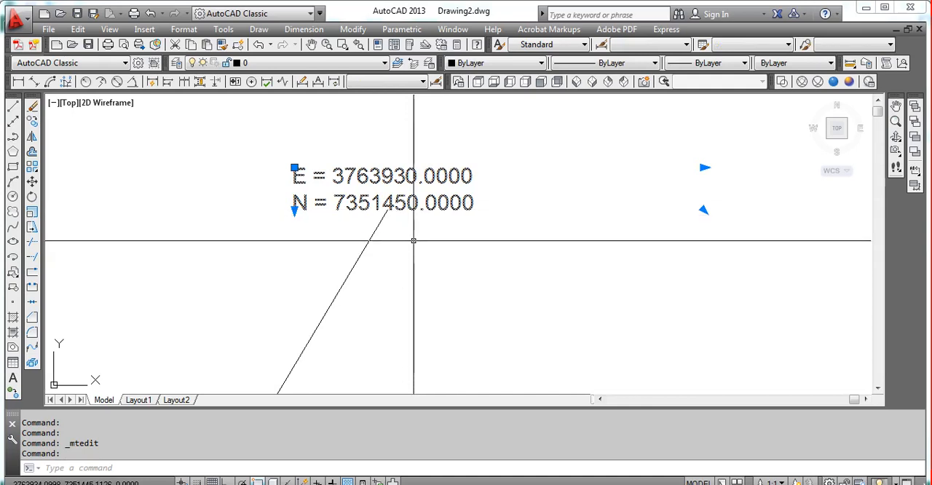
{"action": "middle_click_drag", "start_coordinate": [413, 239], "coordinate": [430, 235]}
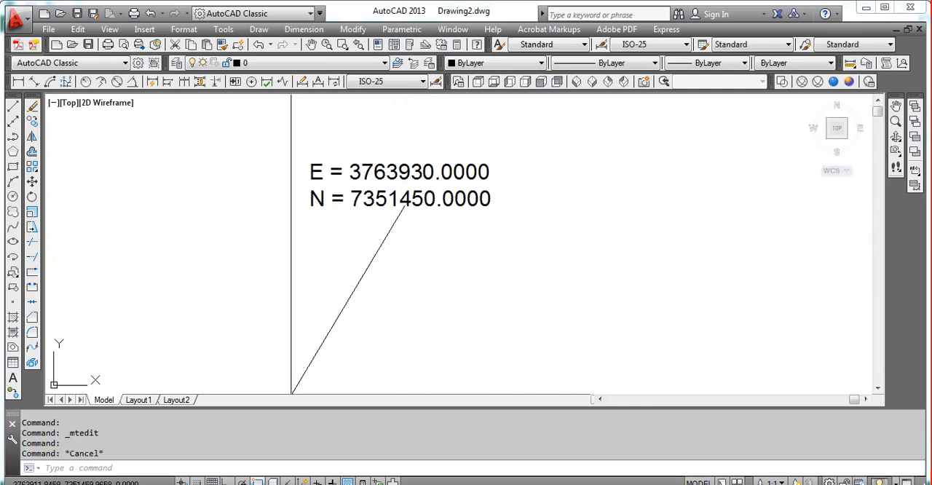
Step: Compare the upper-right label with the last coordinate row, A7:C7, in Excel
{"action": "key", "text": "alt+Tab"}
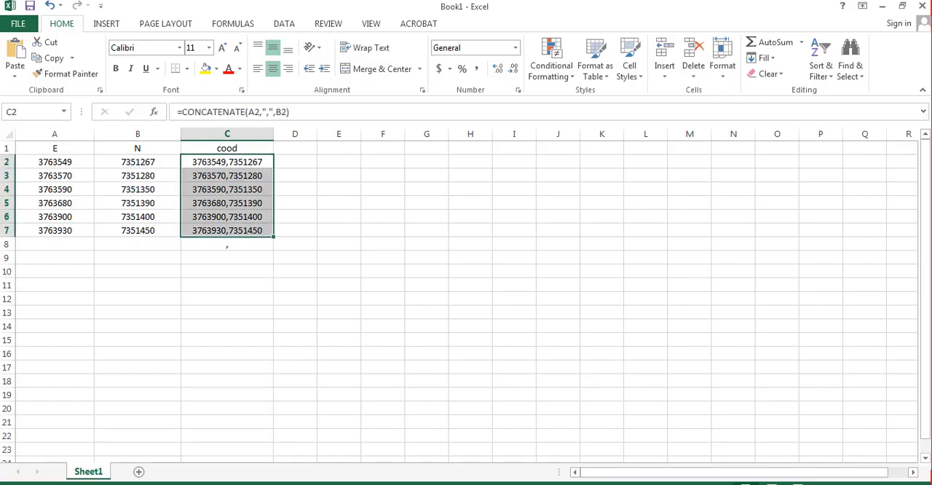
{"action": "left_click", "coordinate": [227, 162]}
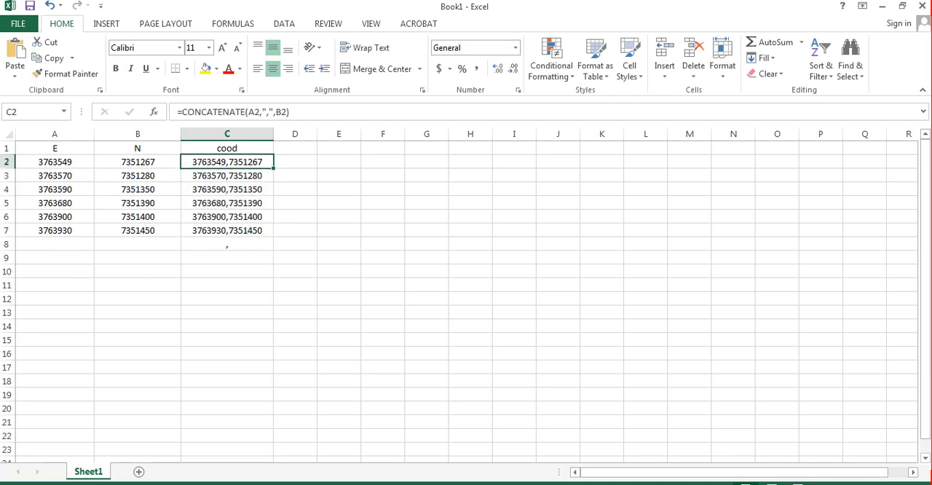
{"action": "key", "text": "alt+Tab"}
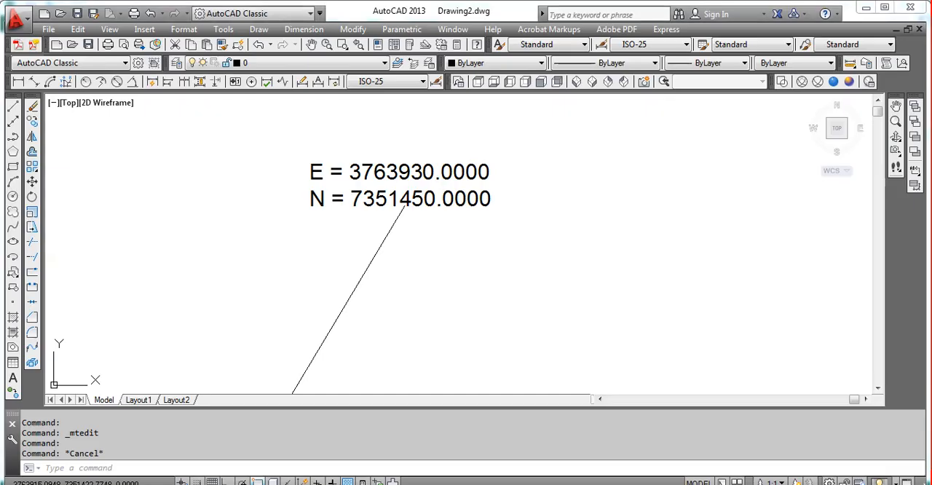
{"action": "key", "text": "alt+Tab"}
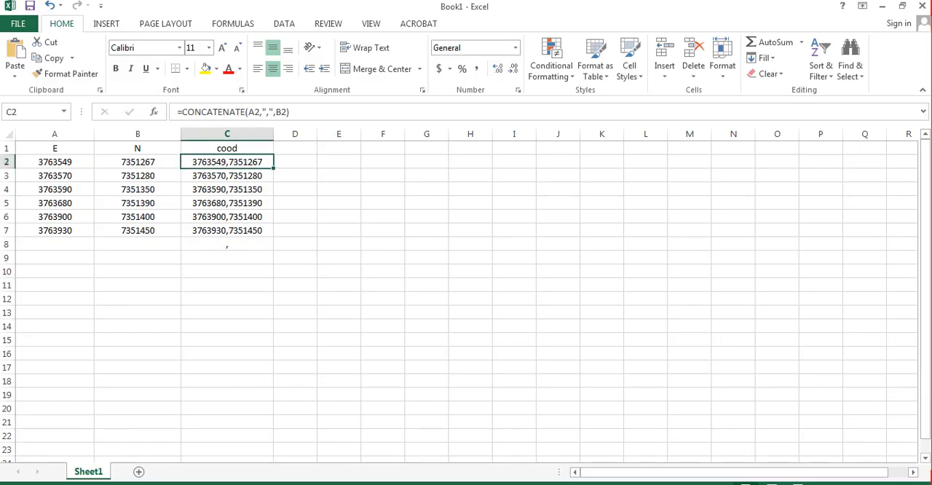
{"action": "left_click", "coordinate": [55, 231]}
{"action": "left_click", "coordinate": [55, 285]}
{"action": "left_click_drag", "start_coordinate": [54, 230], "coordinate": [258, 230]}
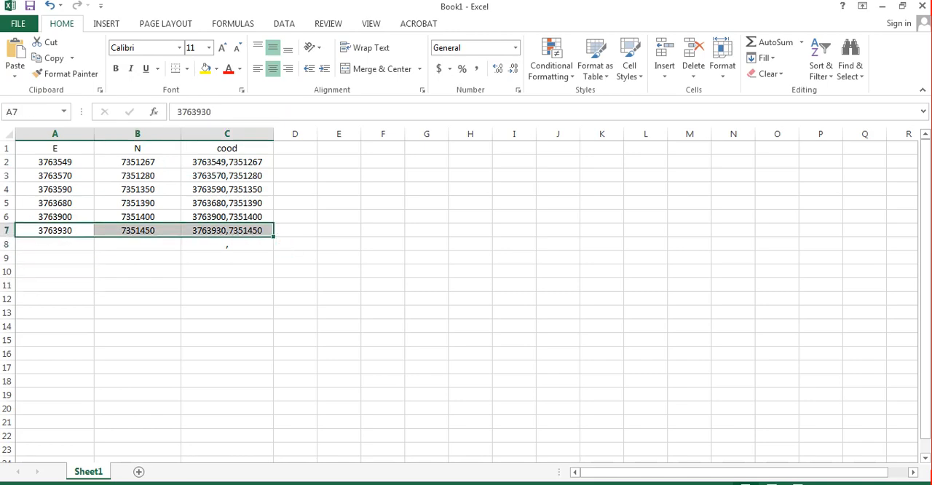
Step: Switch back to AutoCAD and query the coordinates of the polyline's lower-left endpoint with the ID command
{"action": "left_click", "coordinate": [313, 483]}
{"action": "scroll", "coordinate": [310, 262], "scroll_direction": "down", "scroll_amount": 8}
{"action": "middle_click_drag", "start_coordinate": [76, 328], "coordinate": [306, 256]}
{"action": "scroll", "coordinate": [304, 283], "scroll_direction": "up", "scroll_amount": 5}
{"action": "type", "text": "i"}
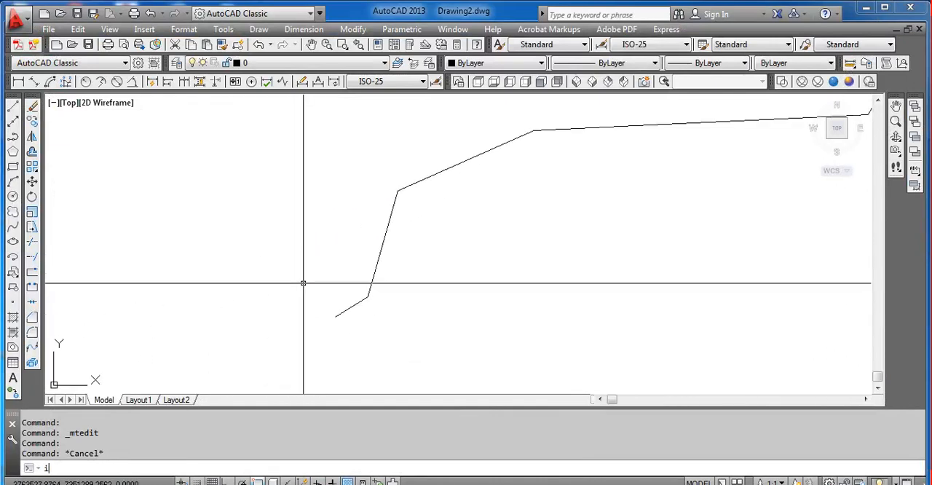
{"action": "type", "text": "d"}
{"action": "key", "text": "Return"}
{"action": "left_click", "coordinate": [334, 319]}
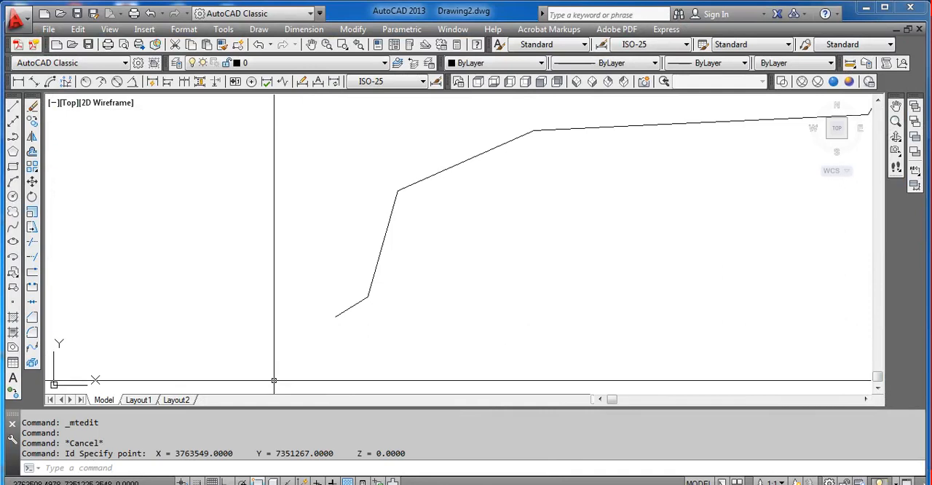
Step: Copy the X = 3763549.0000 and Y = 7351267.0000 read-out and paste it as text near the polyline's lower-left endpoint
{"action": "left_click_drag", "start_coordinate": [156, 452], "coordinate": [323, 452]}
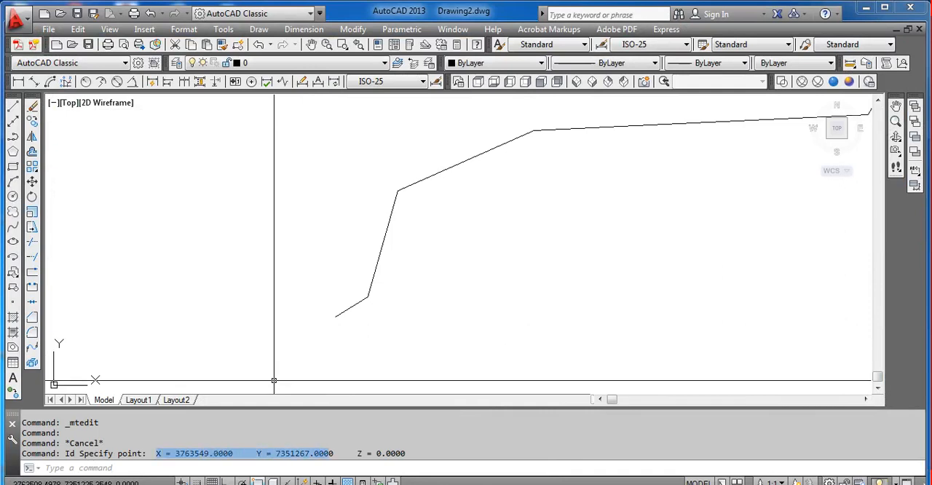
{"action": "key", "text": "ctrl+c"}
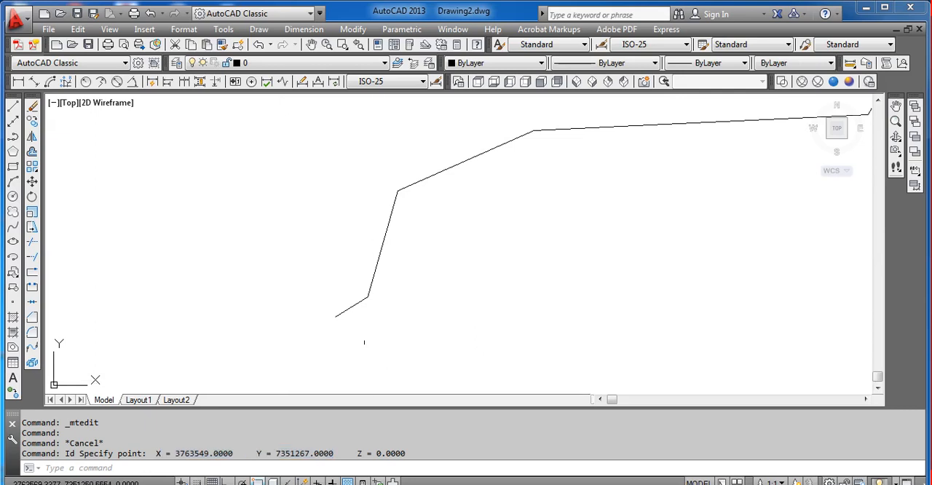
{"action": "key", "text": "ctrl+v"}
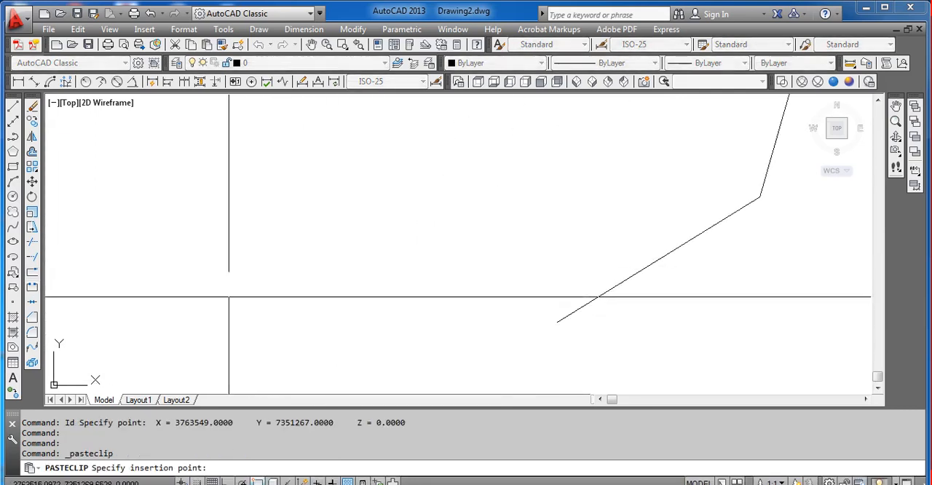
{"action": "left_click", "coordinate": [191, 338]}
{"action": "middle_click_drag", "start_coordinate": [297, 374], "coordinate": [213, 309]}
{"action": "key", "text": "Escape"}
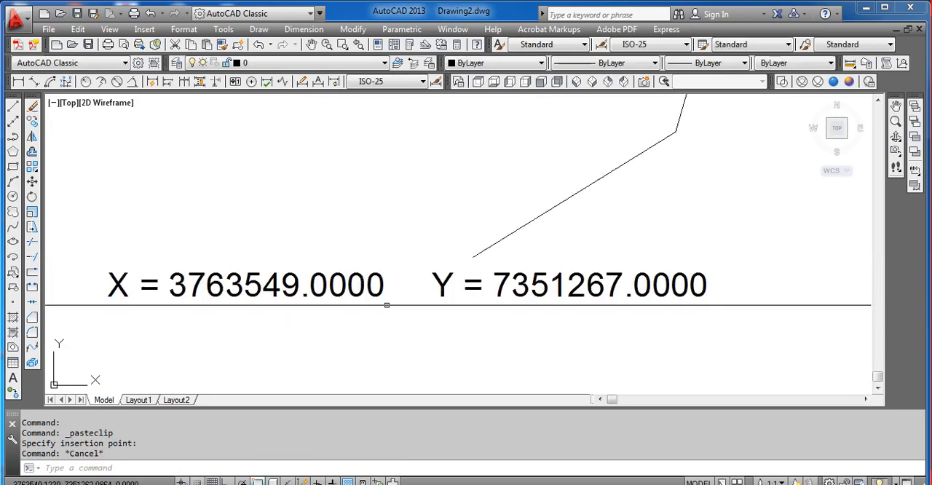
Step: Split the lower-left coordinate label into two lines and replace its X and Y prefixes with E and N
{"action": "double_click", "coordinate": [430, 288]}
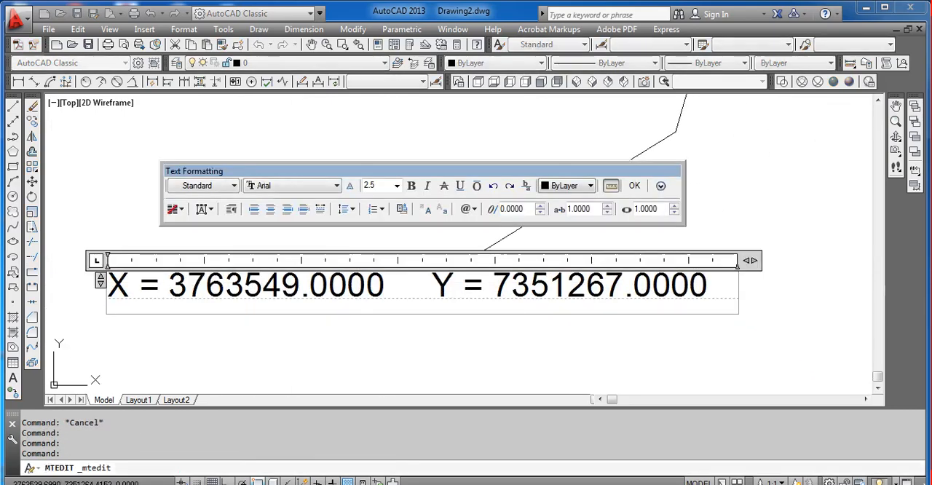
{"action": "key", "text": "Return"}
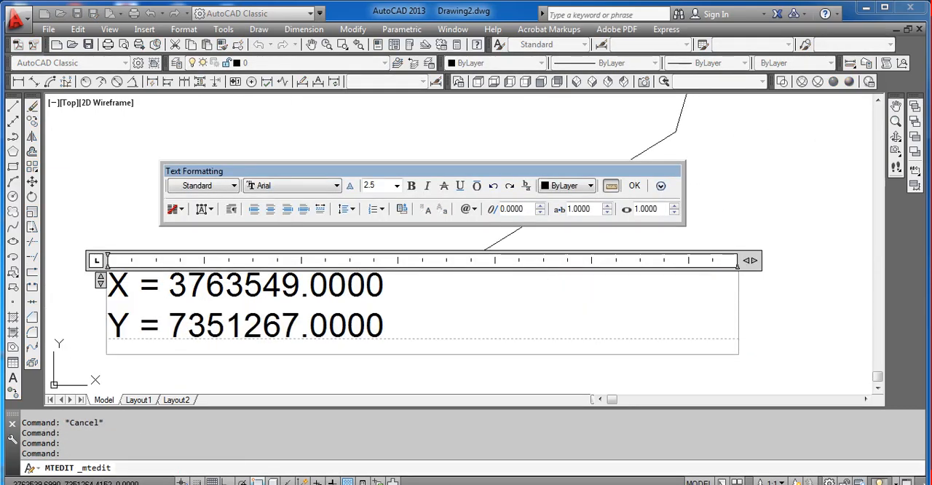
{"action": "double_click", "coordinate": [119, 286]}
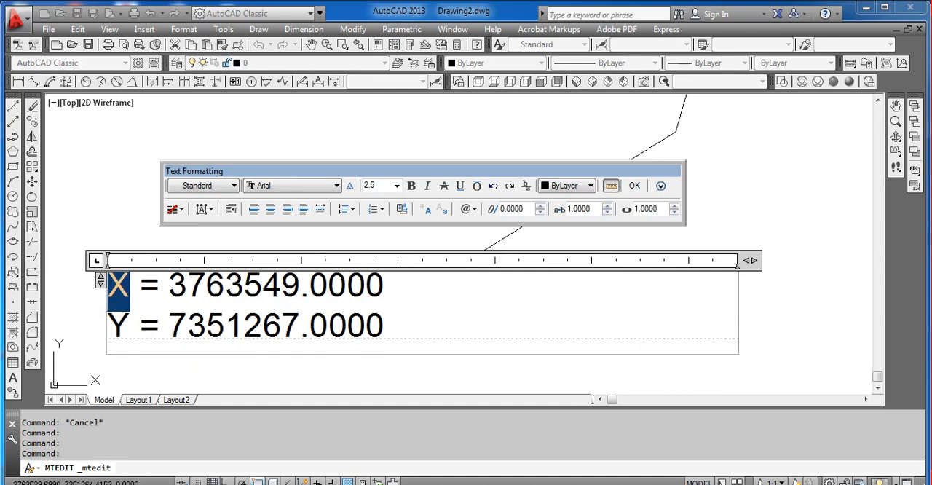
{"action": "type", "text": "N"}
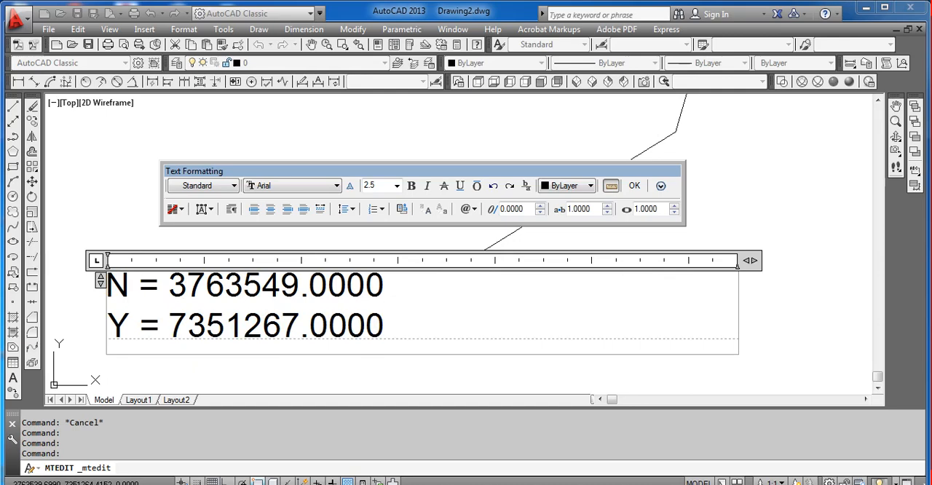
{"action": "key", "text": "BackSpace"}
{"action": "type", "text": "E"}
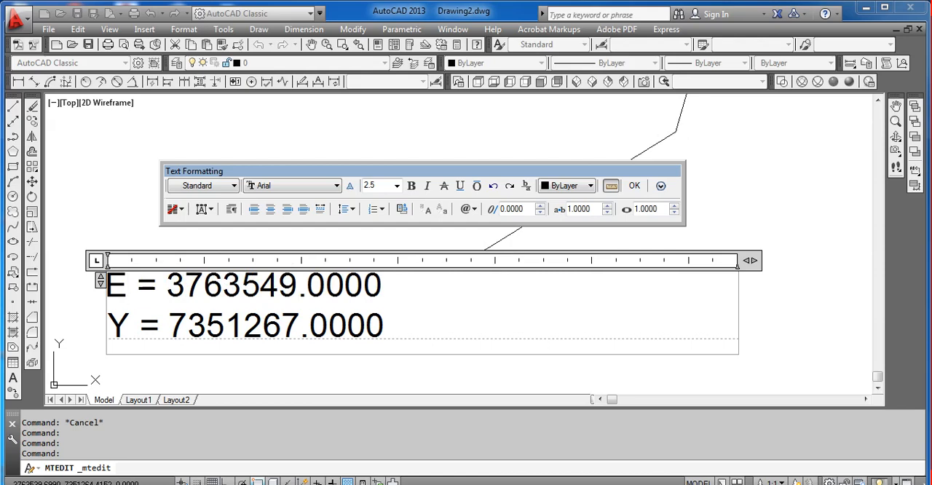
{"action": "double_click", "coordinate": [119, 326]}
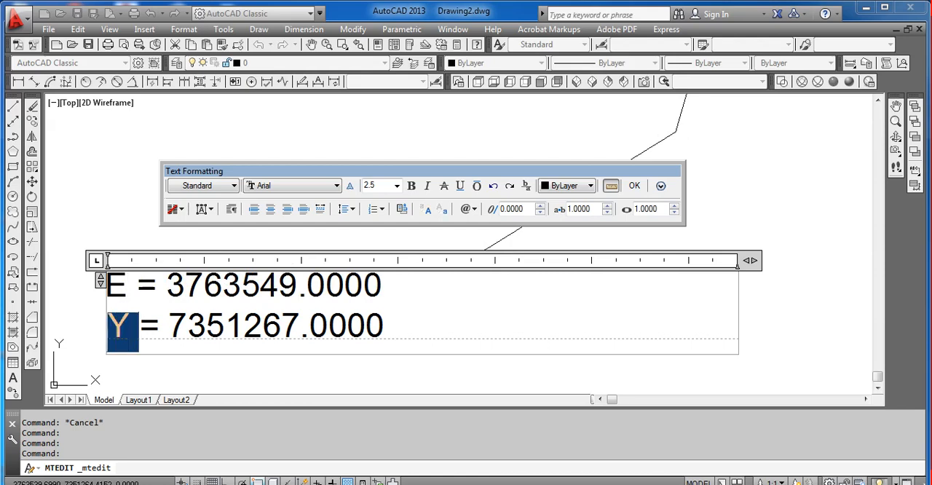
{"action": "type", "text": "N"}
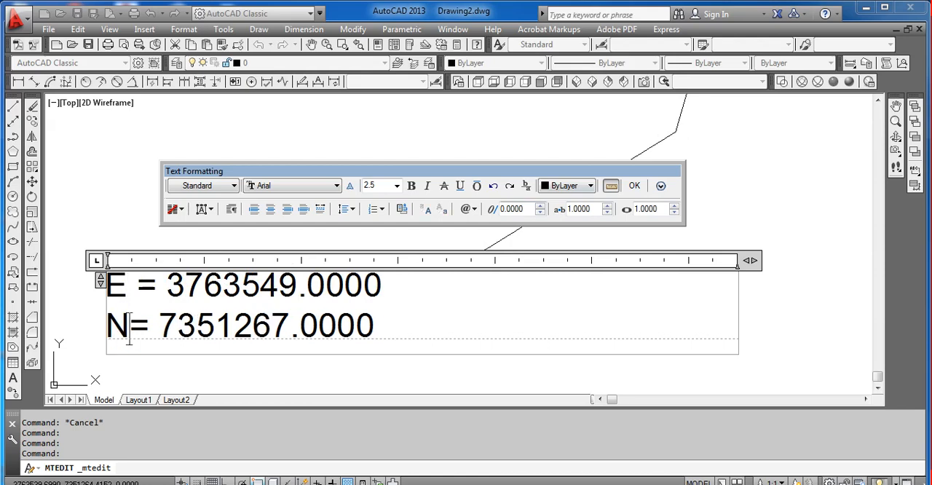
{"action": "left_click", "coordinate": [634, 186]}
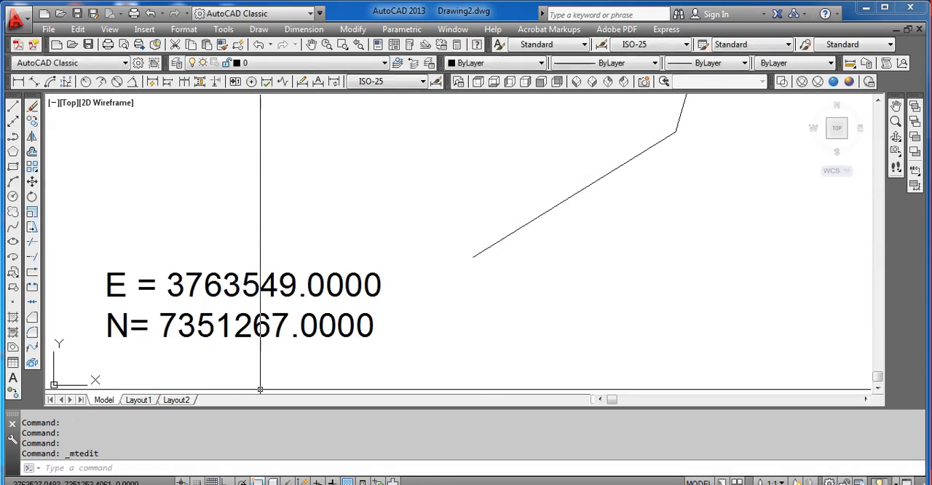
Step: Check the lower-left label against the first coordinate row, A2:C2, in Excel and return to AutoCAD
{"action": "left_click", "coordinate": [244, 484]}
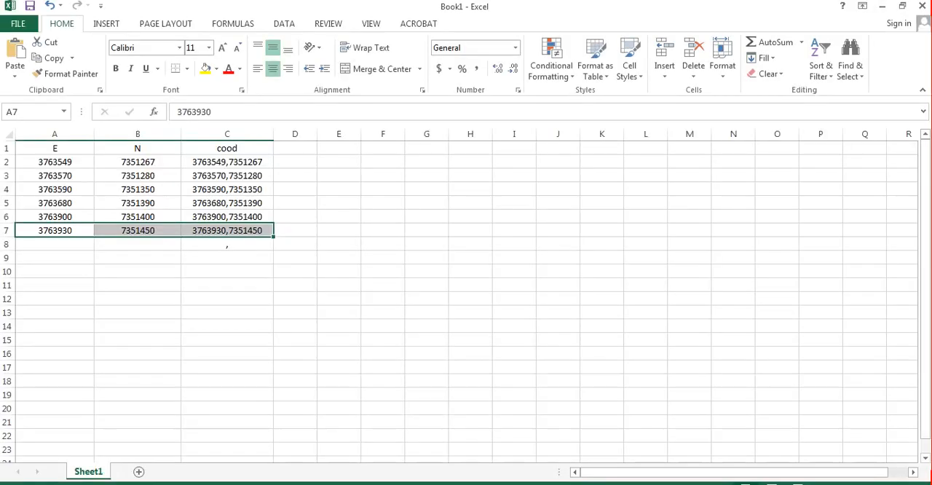
{"action": "left_click", "coordinate": [227, 162]}
{"action": "left_click_drag", "start_coordinate": [55, 162], "coordinate": [227, 162]}
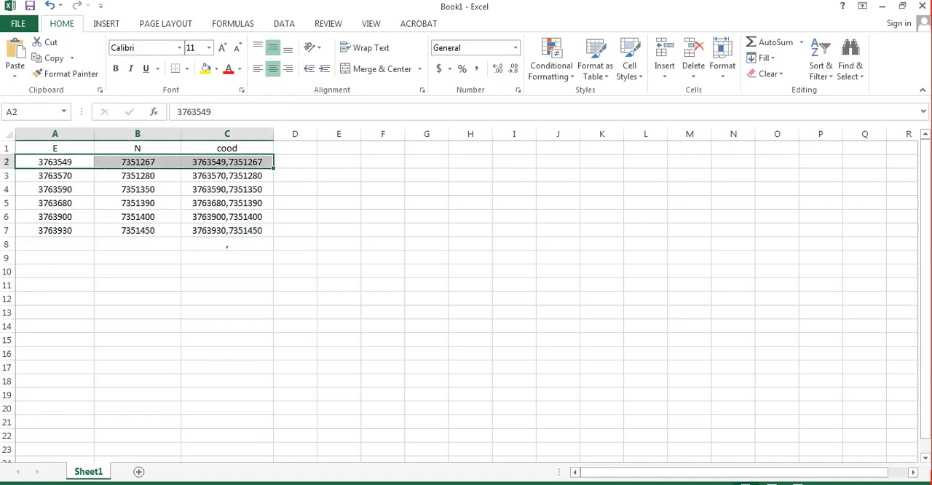
{"action": "key", "text": "alt+Tab"}
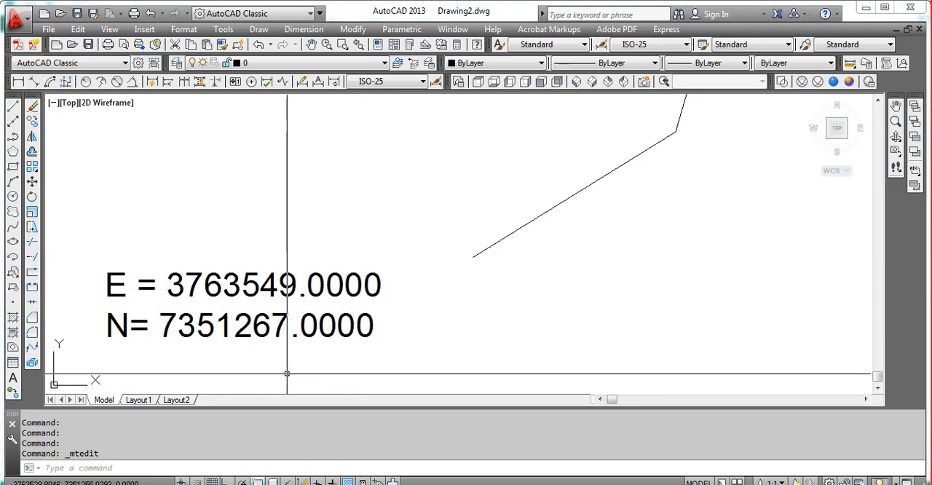
{"action": "key", "text": "alt+Tab"}
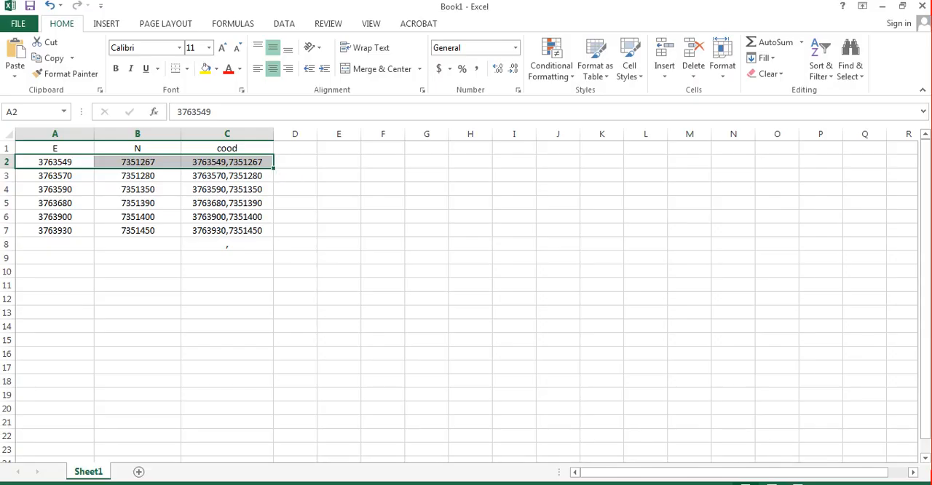
{"action": "key", "text": "alt+Tab"}
Step: Query the coordinates of the polyline's second vertex from the lower-left end with the ID command
{"action": "scroll", "coordinate": [179, 253], "scroll_direction": "down", "scroll_amount": 5}
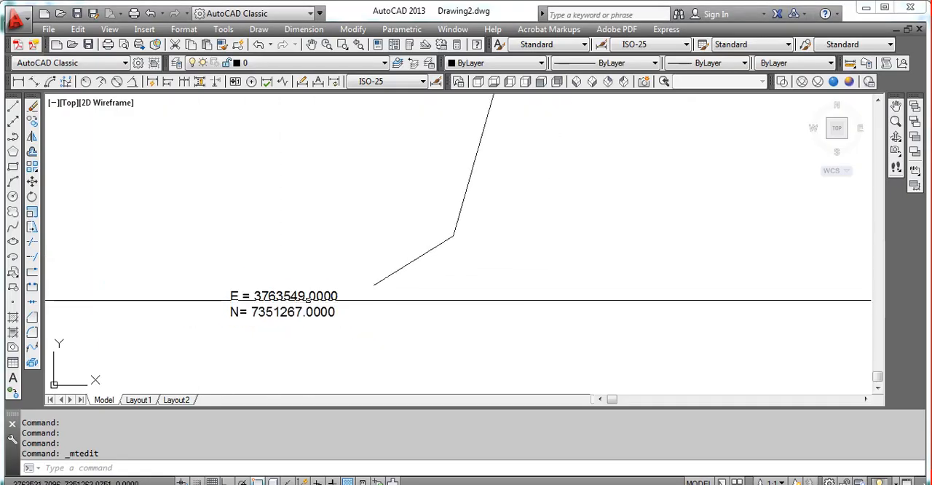
{"action": "middle_click_drag", "start_coordinate": [460, 242], "coordinate": [408, 283]}
{"action": "scroll", "coordinate": [405, 285], "scroll_direction": "up", "scroll_amount": 2}
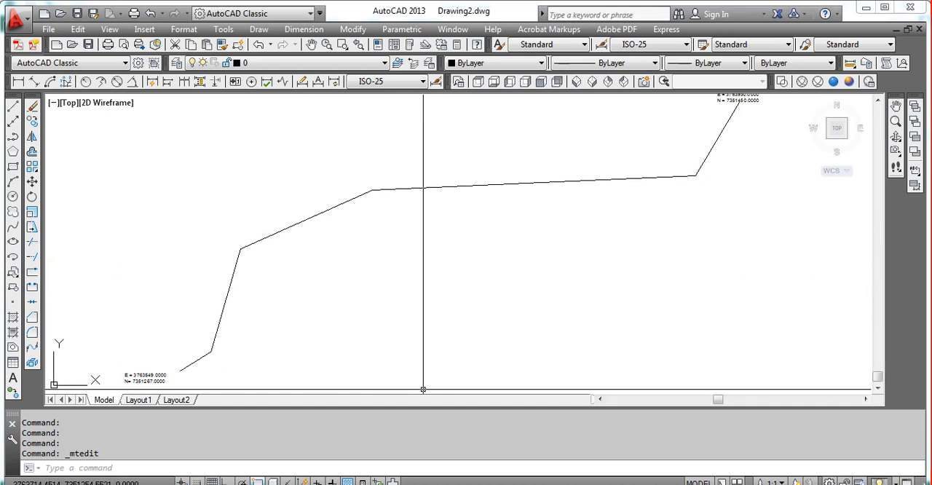
{"action": "key", "text": "Escape"}
{"action": "mouse_move", "coordinate": [313, 317]}
{"action": "middle_mouse_down"}
{"action": "mouse_move", "coordinate": [354, 308]}
{"action": "mouse_move", "coordinate": [334, 323]}
{"action": "middle_mouse_up"}
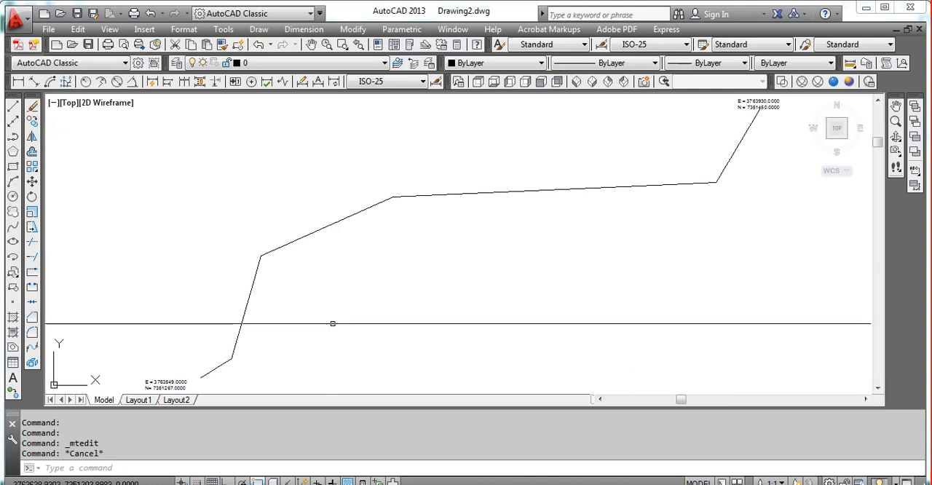
{"action": "type", "text": "id"}
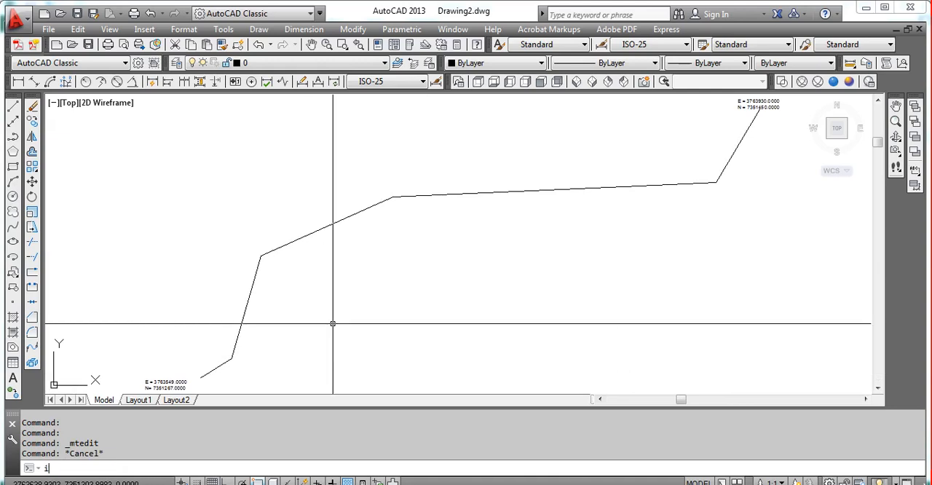
{"action": "key", "text": "Return"}
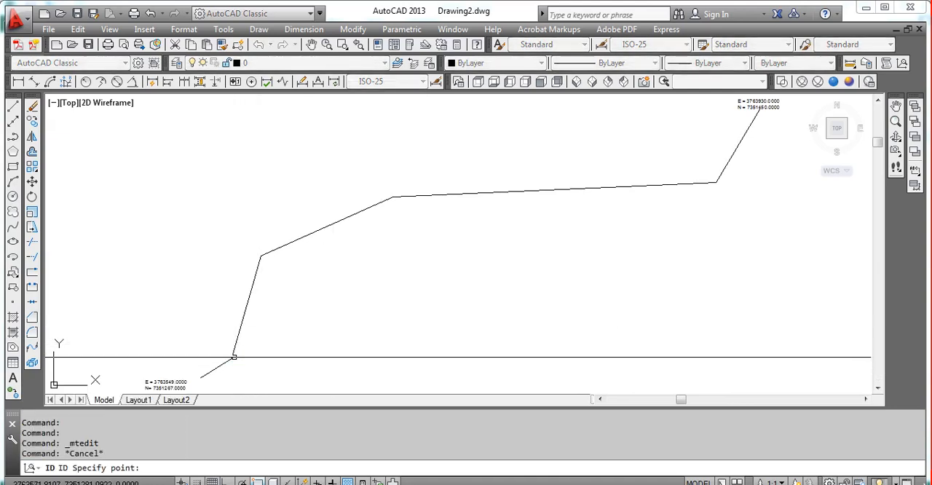
{"action": "left_click", "coordinate": [232, 358]}
Step: Copy the X = 3763570.0000 and Y = 7351280.0000 read-out and paste it as text near the polyline's second vertex
{"action": "left_click_drag", "start_coordinate": [155, 452], "coordinate": [333, 453]}
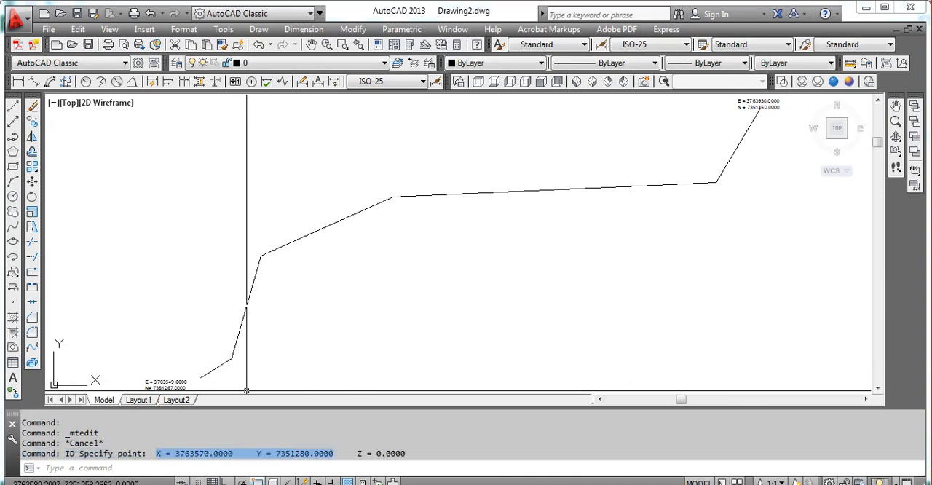
{"action": "key", "text": "ctrl+c"}
{"action": "key", "text": "ctrl+v"}
{"action": "scroll", "coordinate": [203, 348], "scroll_direction": "up", "scroll_amount": 4}
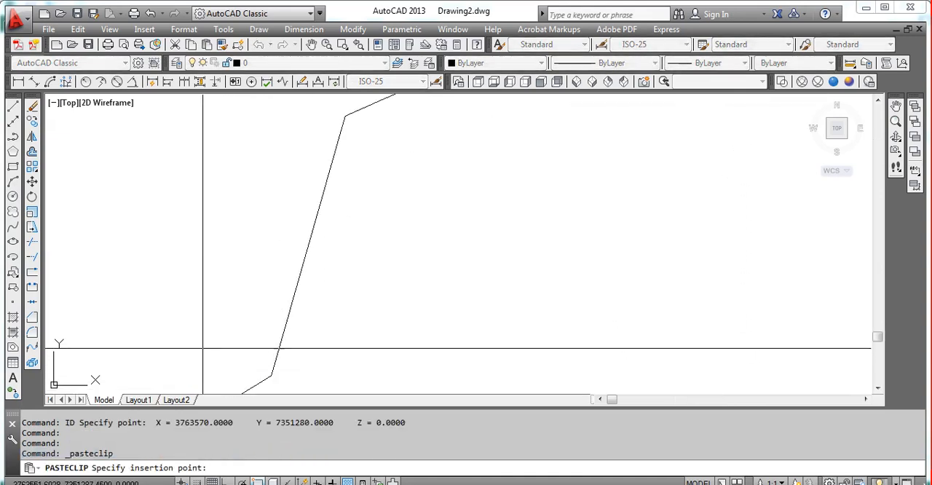
{"action": "middle_click_drag", "start_coordinate": [159, 353], "coordinate": [317, 287]}
{"action": "left_click", "coordinate": [251, 293]}
{"action": "key", "text": "Escape"}
Step: Split the second vertex's coordinate label into two lines, with the Y value below the X value
{"action": "double_click", "coordinate": [370, 299]}
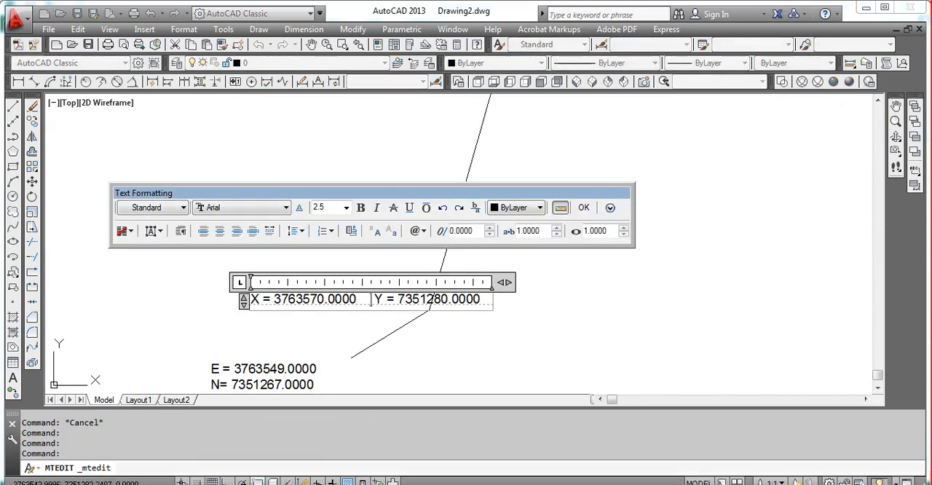
{"action": "key", "text": "Return"}
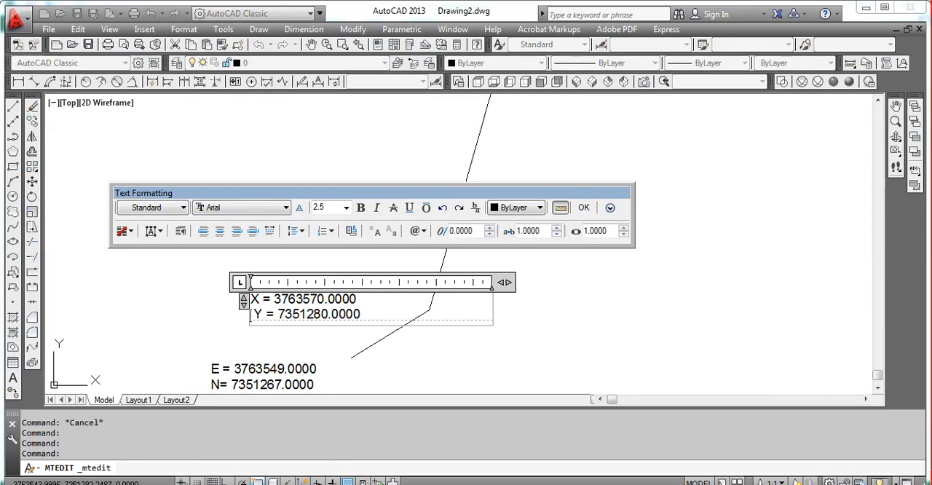
{"action": "key", "text": "Escape"}
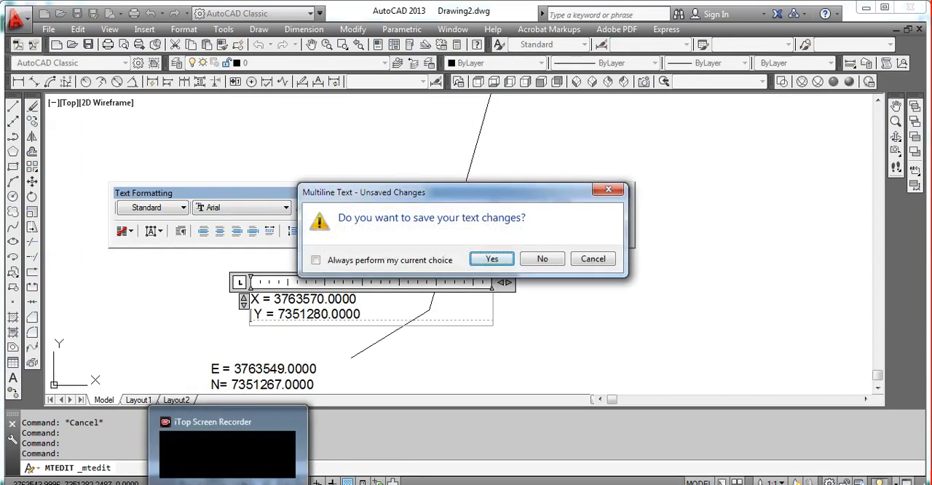